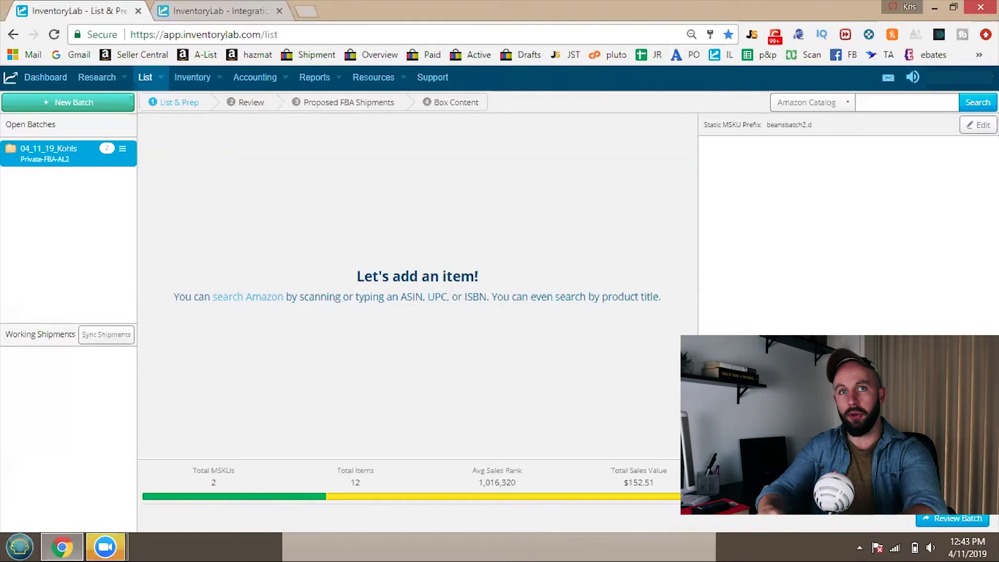
# - Open the account's print settings and review the label printer setup
pyautogui.click(992, 77)
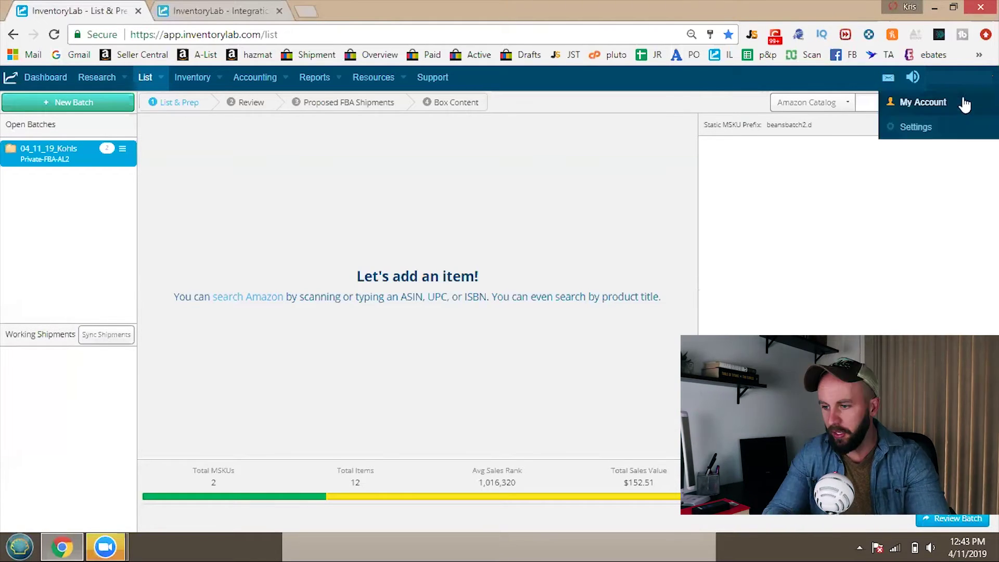
pyautogui.click(937, 130)
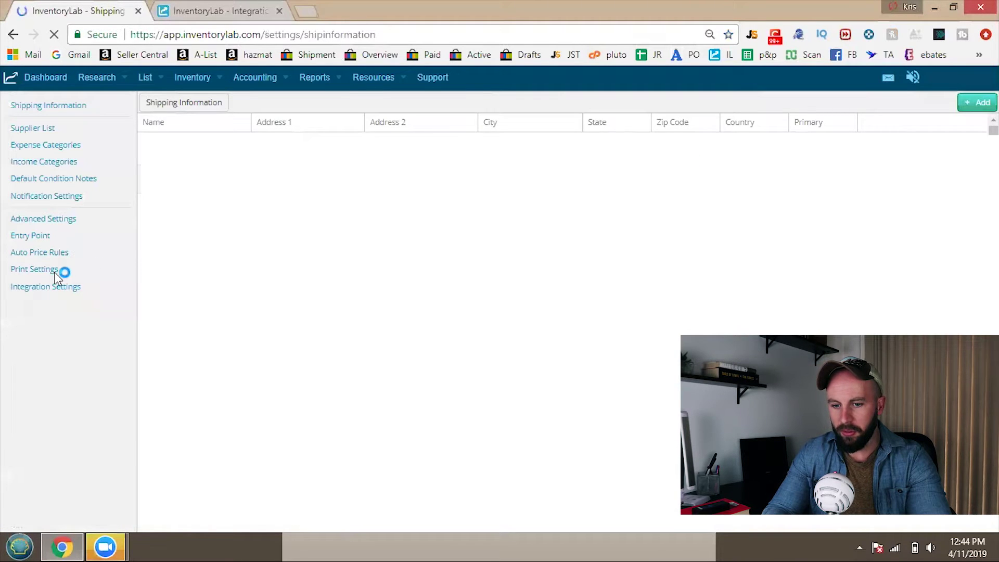
pyautogui.click(54, 275)
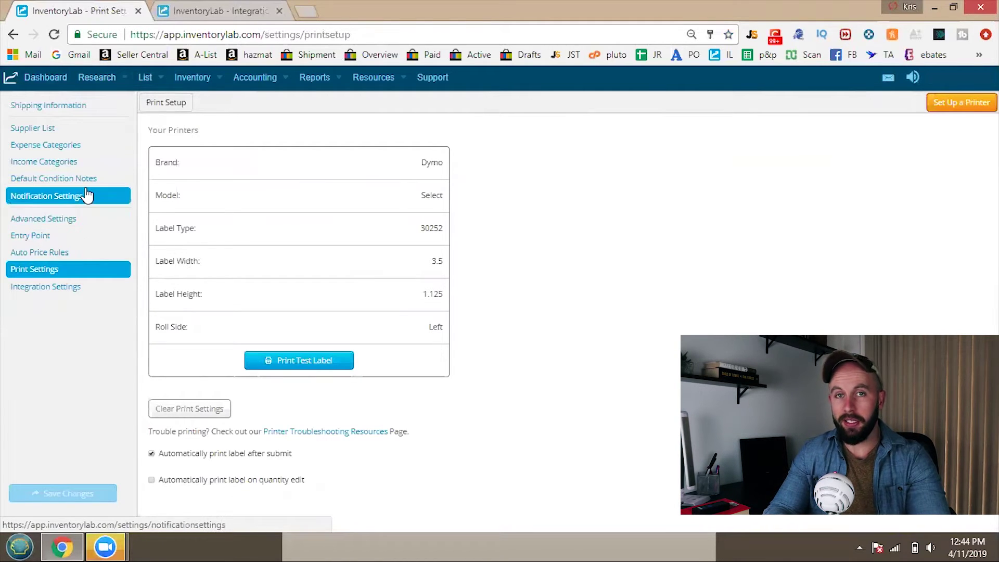
pyautogui.moveTo(148, 88)
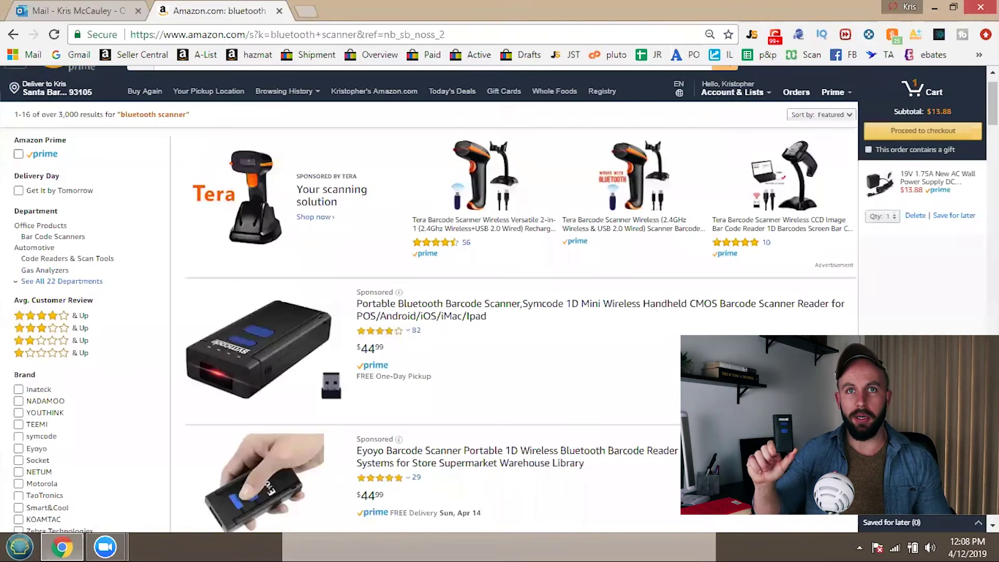
# - Browse the Amazon search results for "bluetooth scanner" to compare the portable barcode scanners
pyautogui.scroll(-3, 515, 297)
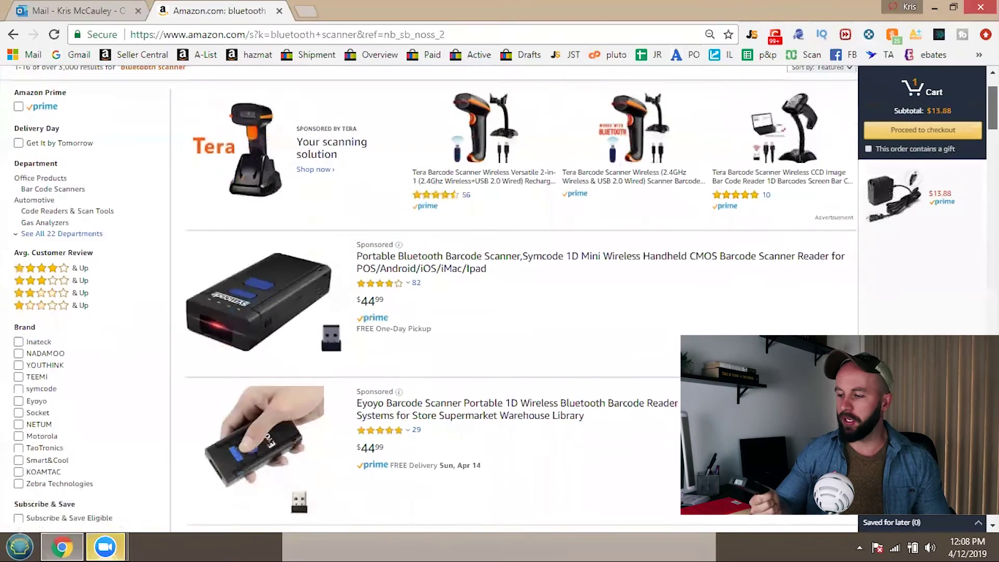
pyautogui.scroll(-6, 516, 297)
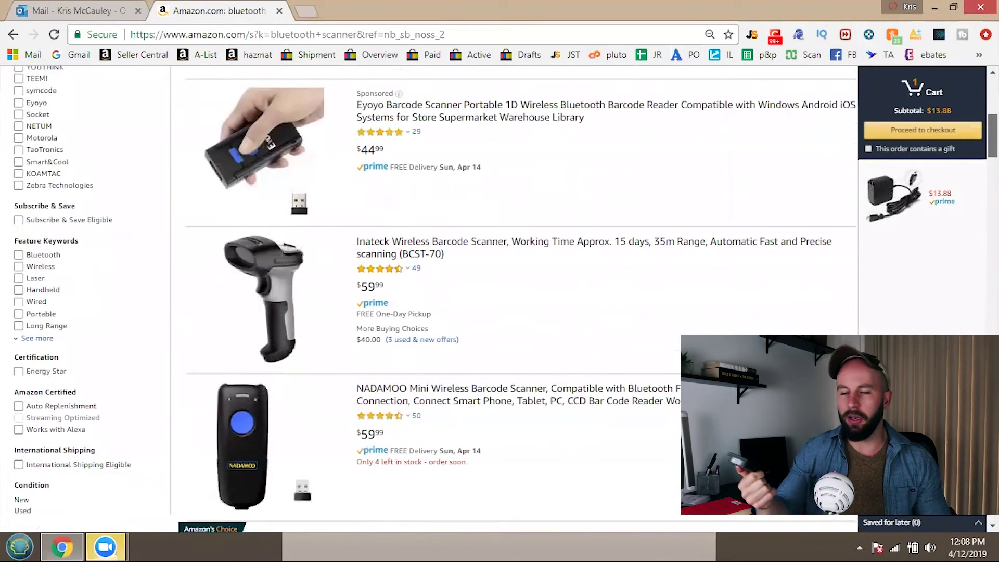
pyautogui.scroll(-3, 515, 297)
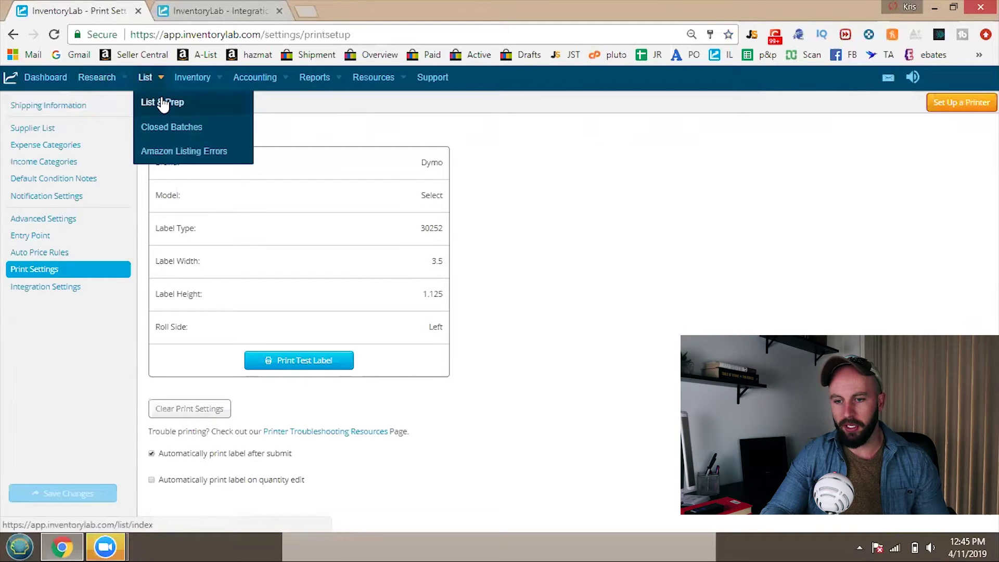
# - Start a new listing batch in List & Prep and name it Kohls_4_3_19
pyautogui.click(158, 101)
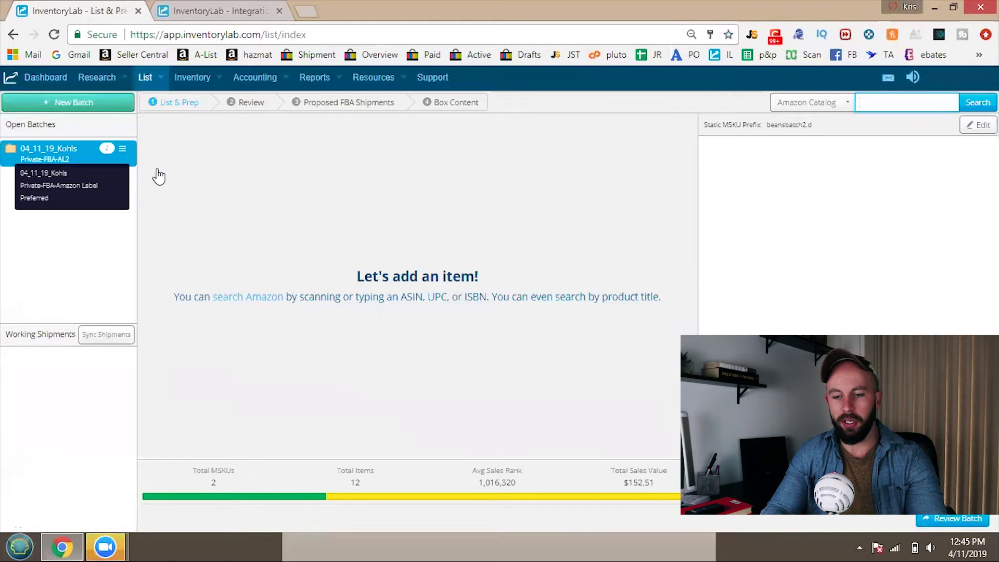
pyautogui.moveTo(98, 83)
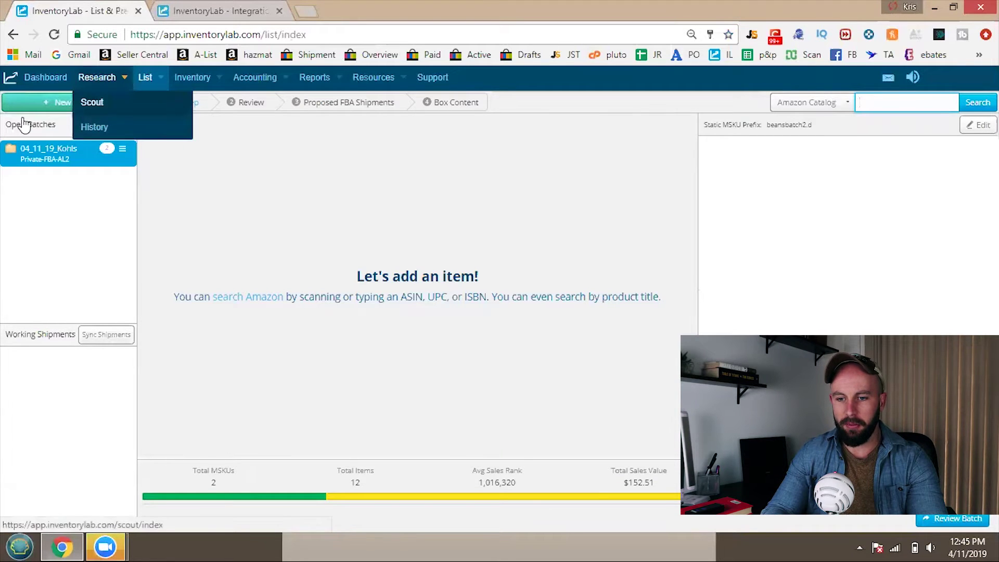
pyautogui.click(61, 104)
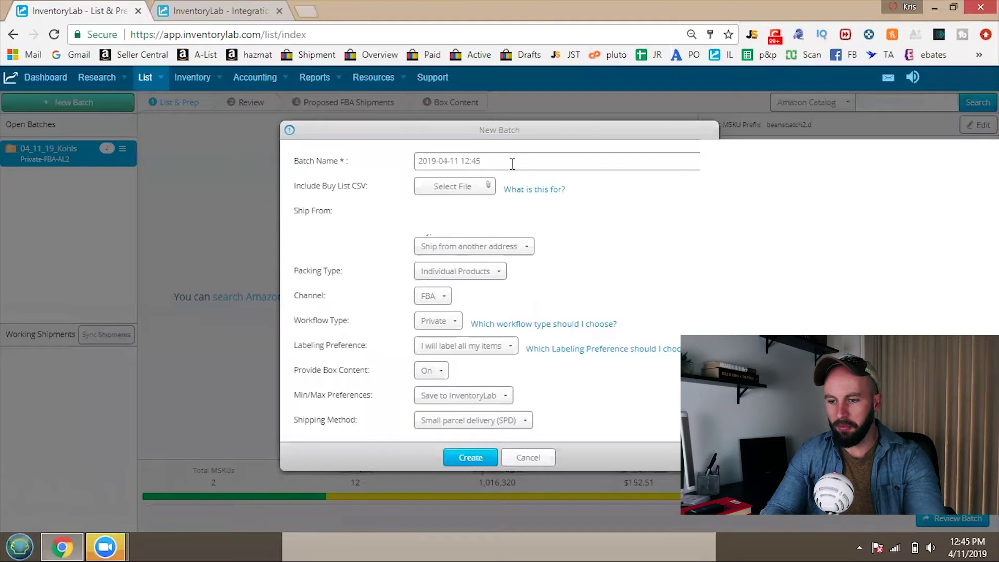
pyautogui.moveTo(507, 163); pyautogui.dragTo(398, 168)
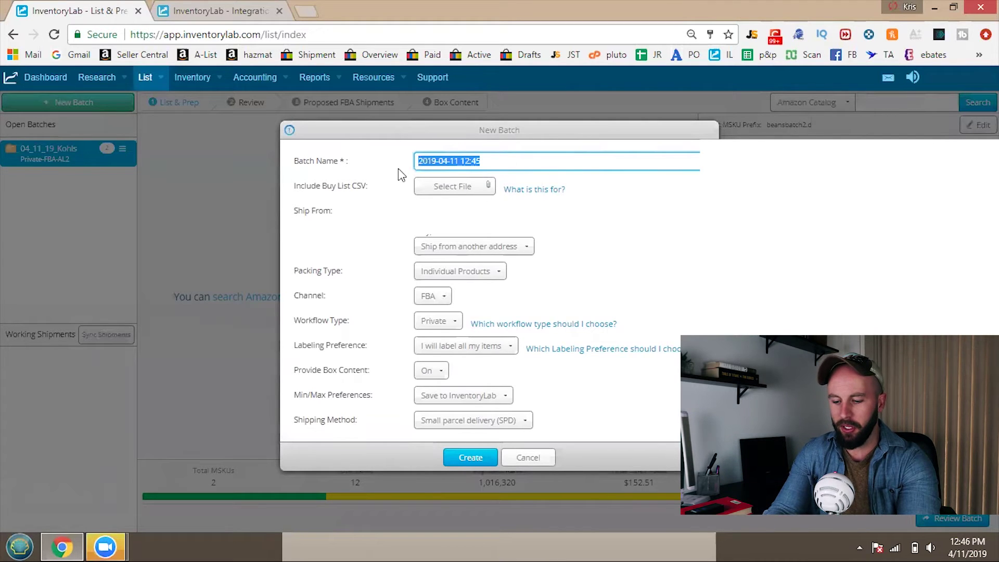
pyautogui.write('Kohls')
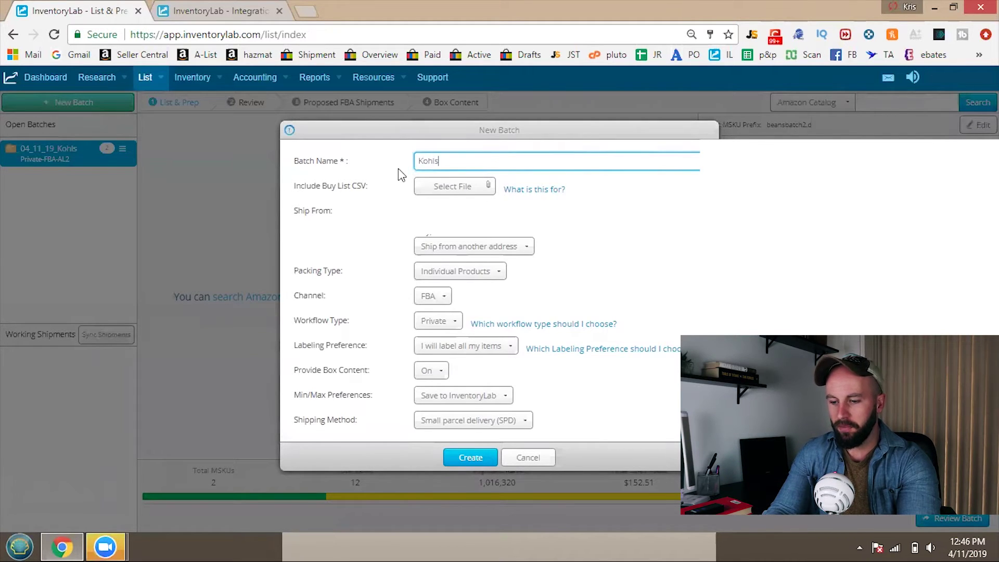
pyautogui.write('_4_3_19')
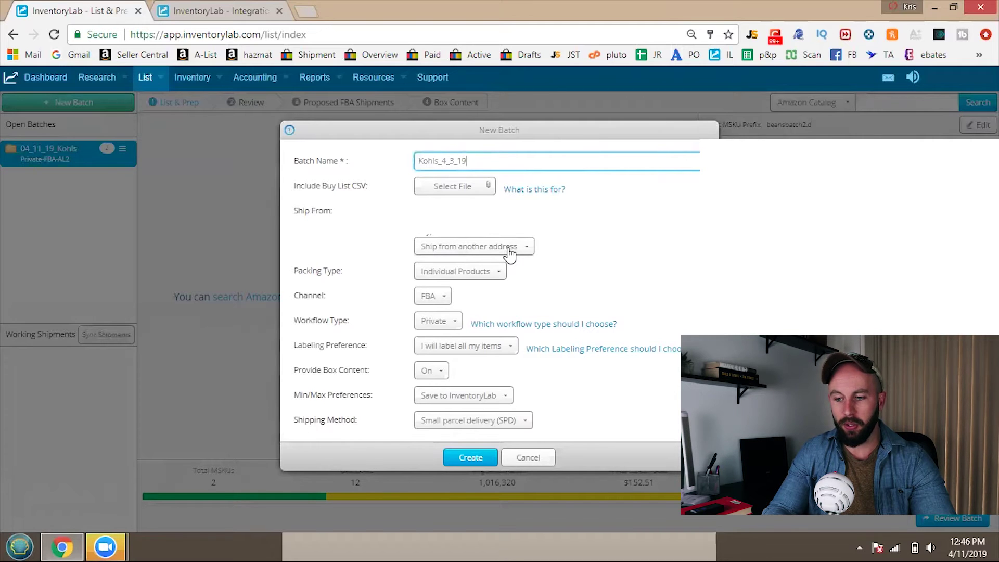
# - Keep the batch's packing type as Individual Products and its channel as FBA
pyautogui.click(475, 274)
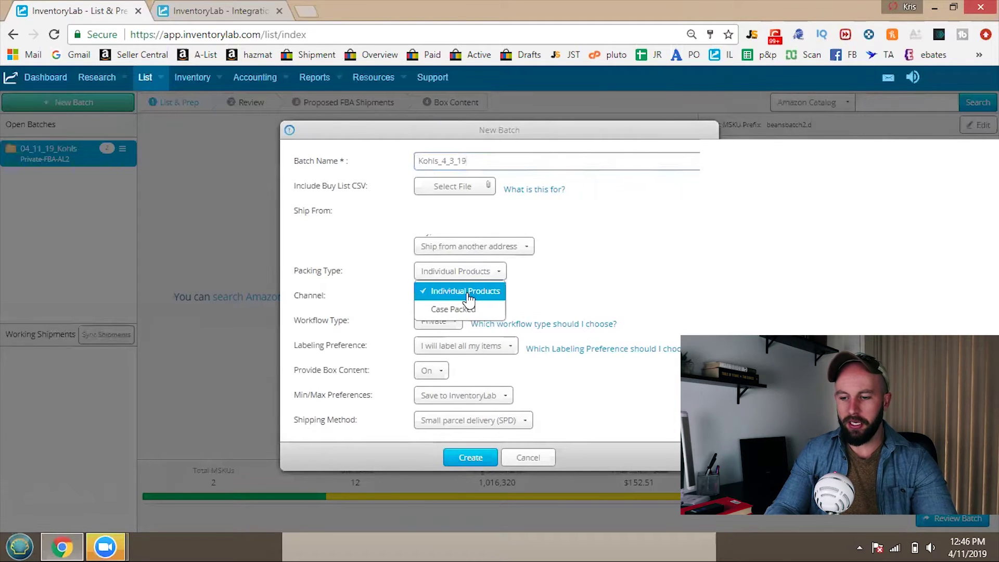
pyautogui.click(543, 287)
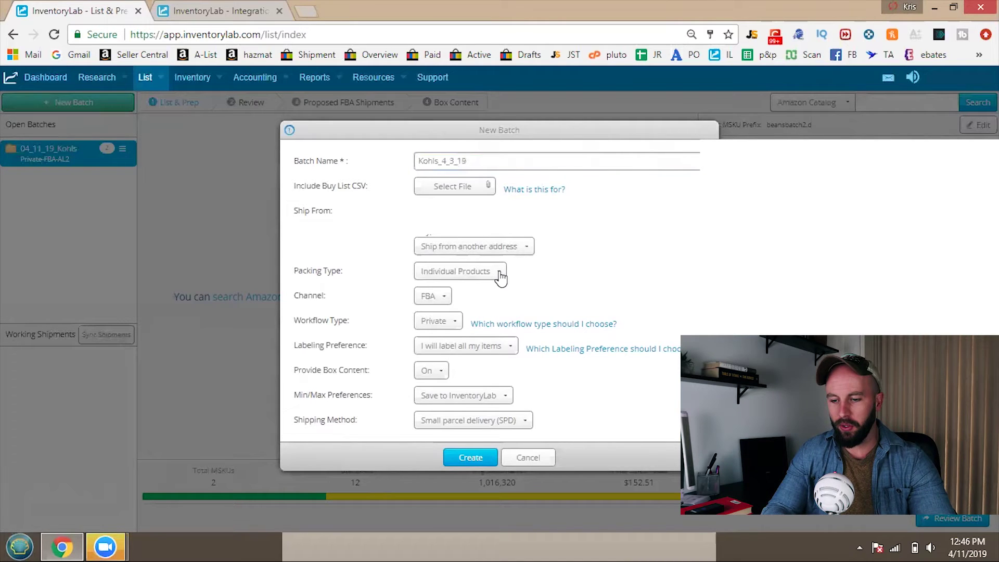
pyautogui.click(444, 304)
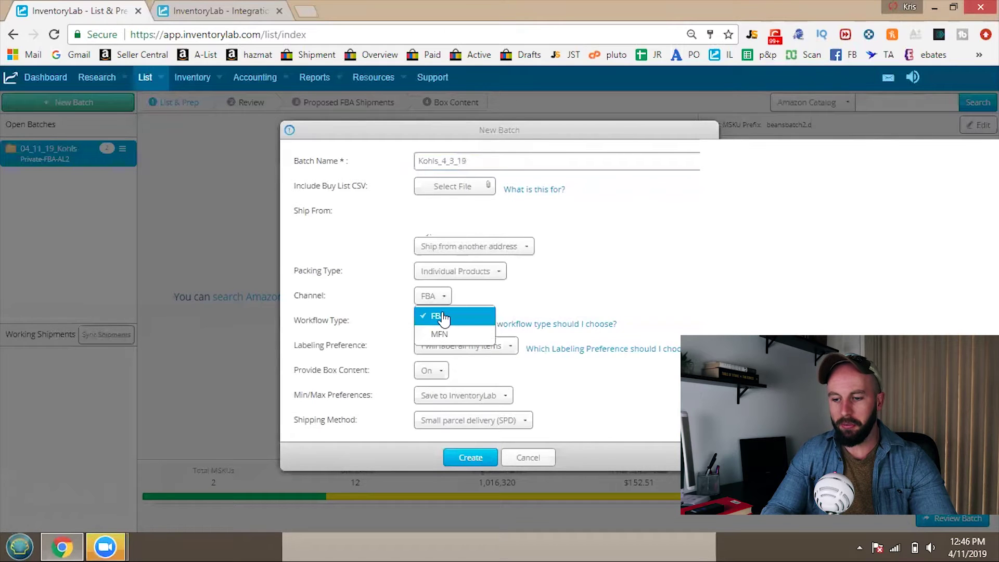
pyautogui.click(438, 318)
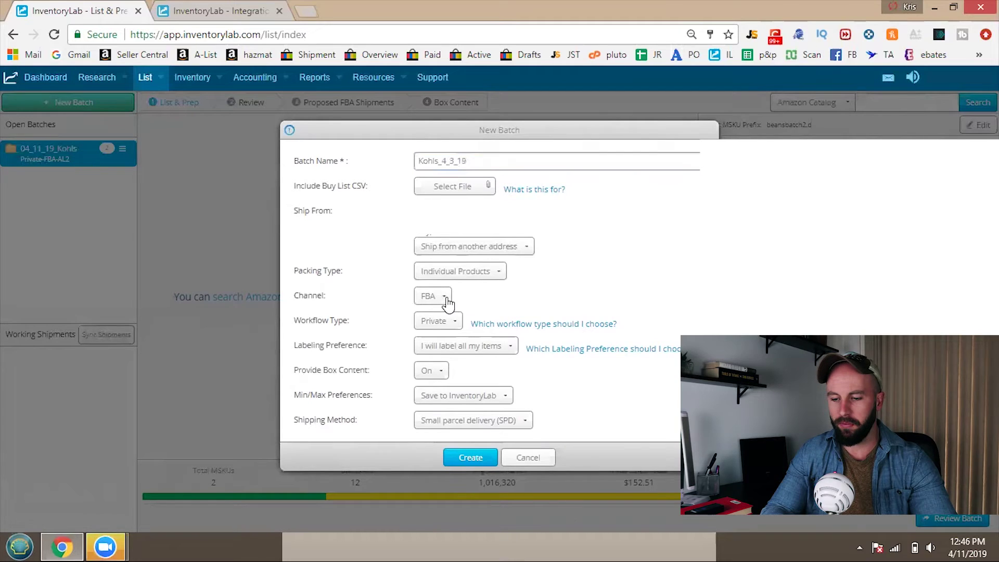
# - Set the labeling preference to "FBA should label my items, however I will label items as necessary" and keep Provide Box Content on
pyautogui.click(482, 353)
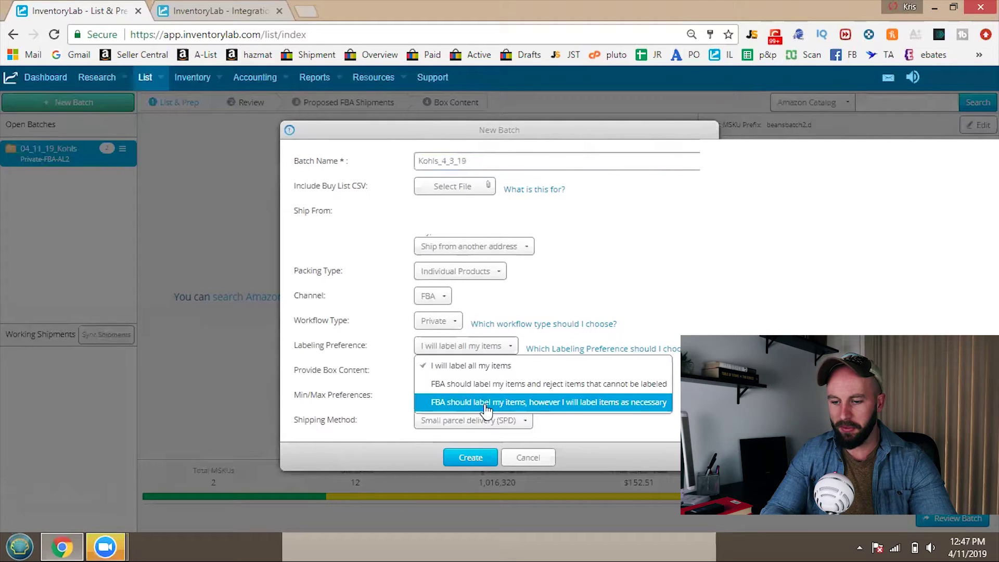
pyautogui.click(487, 408)
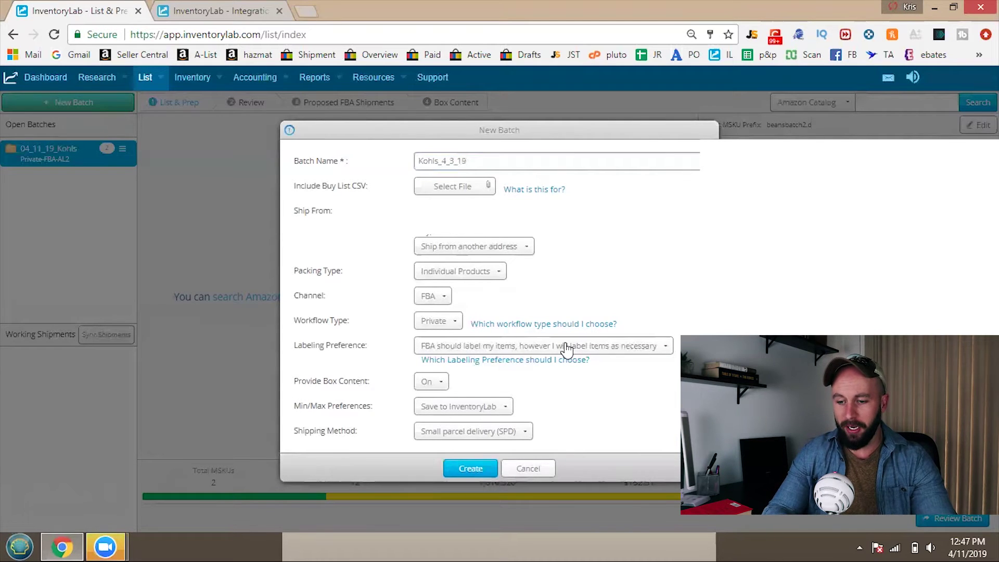
pyautogui.click(443, 386)
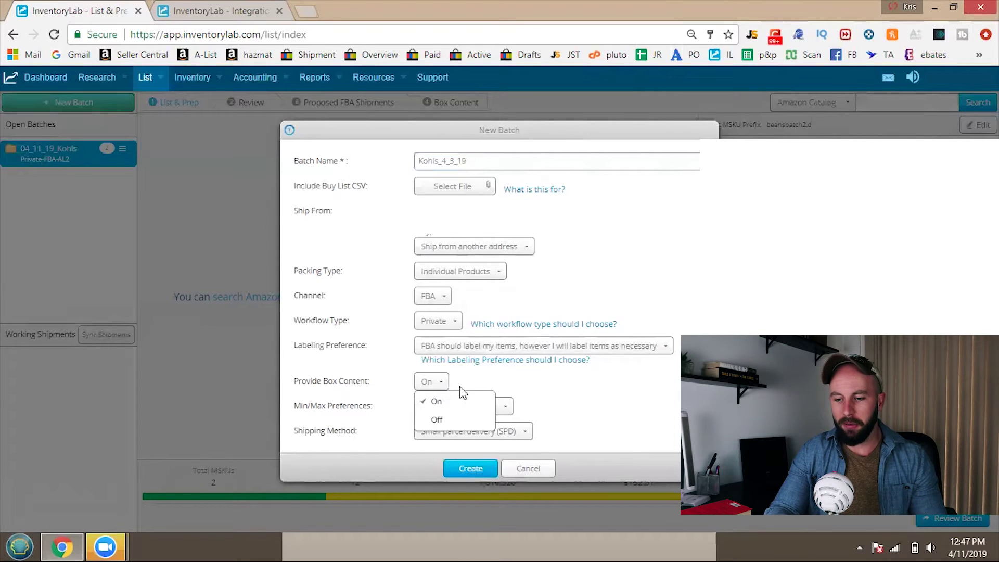
pyautogui.click(488, 382)
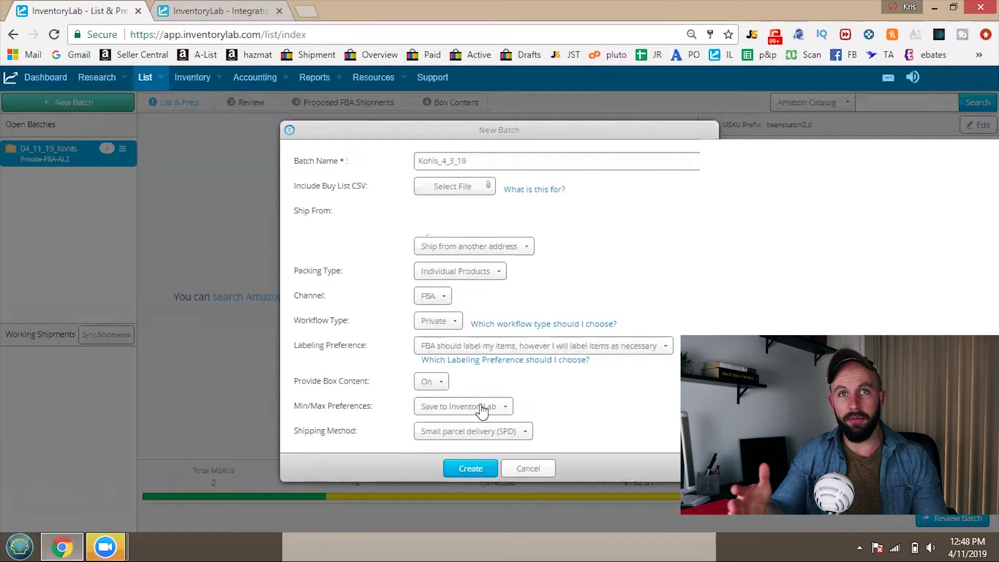
# - Keep the shipping method as Small parcel delivery (SPD) and create the batch
pyautogui.click(512, 439)
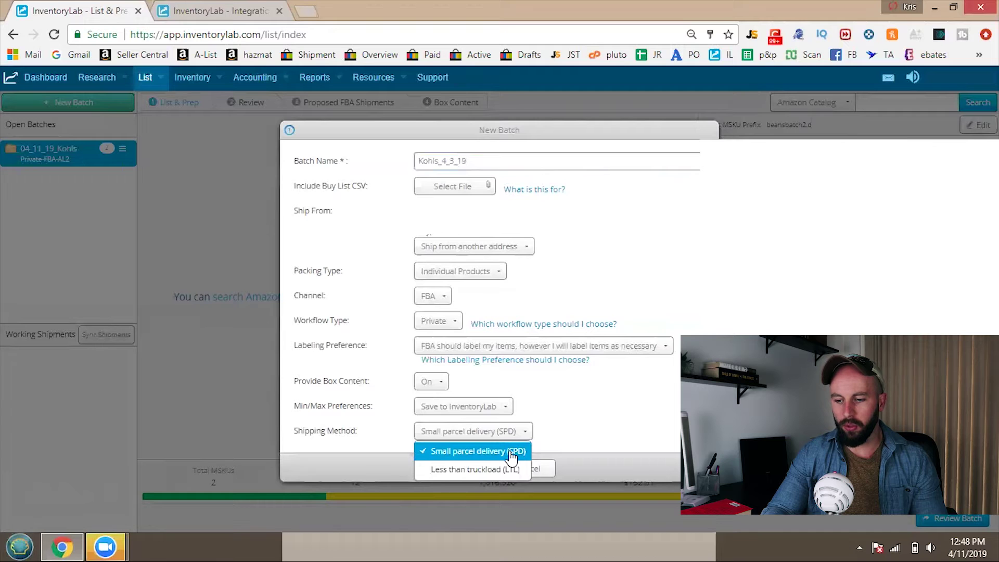
pyautogui.click(513, 457)
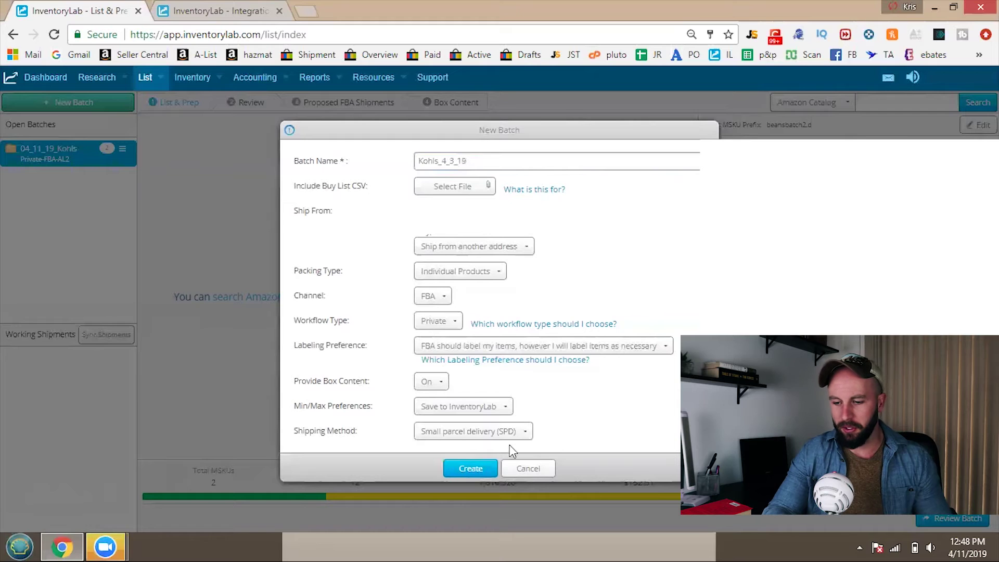
pyautogui.click(471, 471)
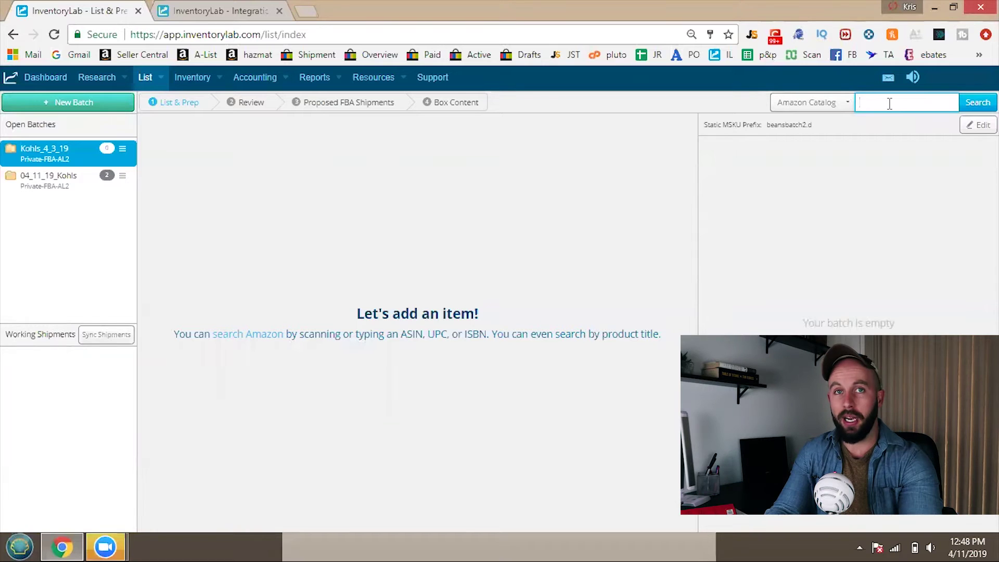
pyautogui.write('09')
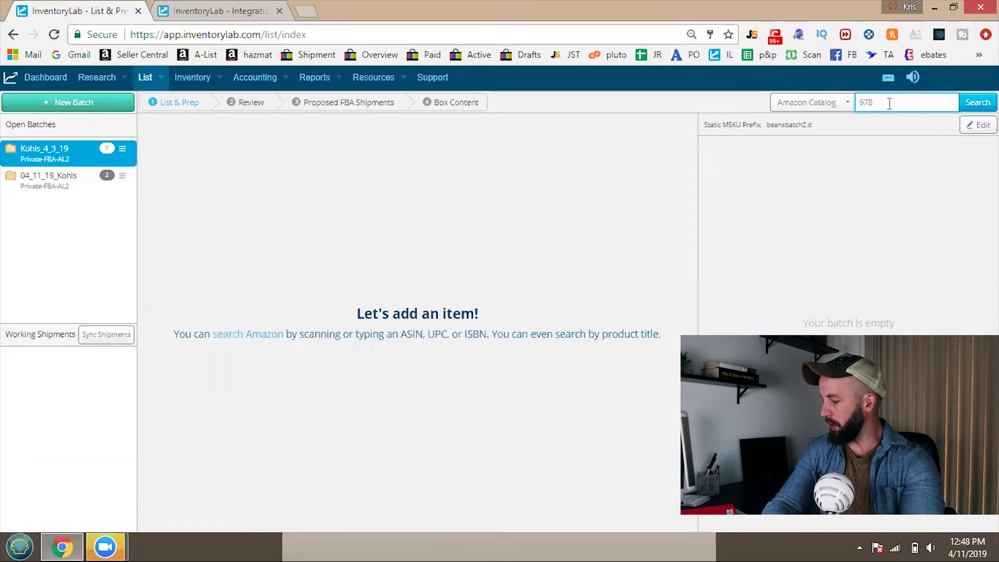
pyautogui.write('0066620992')
pyautogui.press('Return')
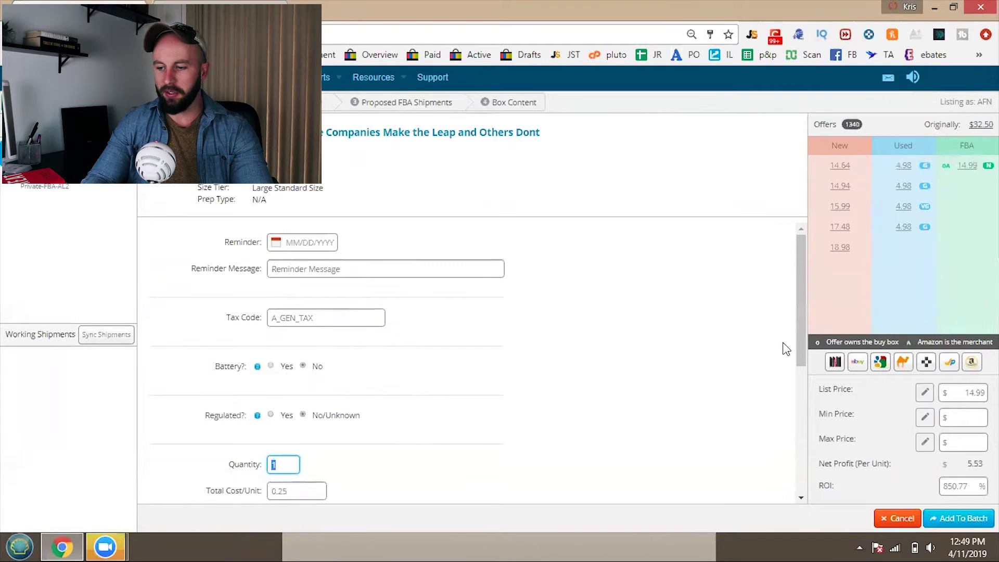
# - Set the book's quantity to 7 and replace its MSKU with garagesales_04_10_19_.25
pyautogui.scroll(-2, 801, 320)
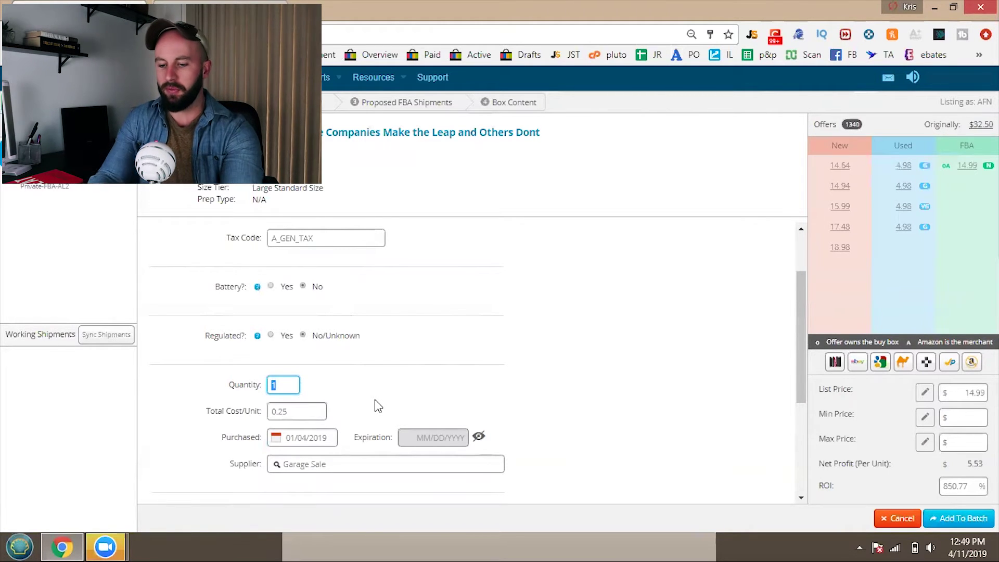
pyautogui.write('7')
pyautogui.moveTo(801, 345); pyautogui.dragTo(801, 407)
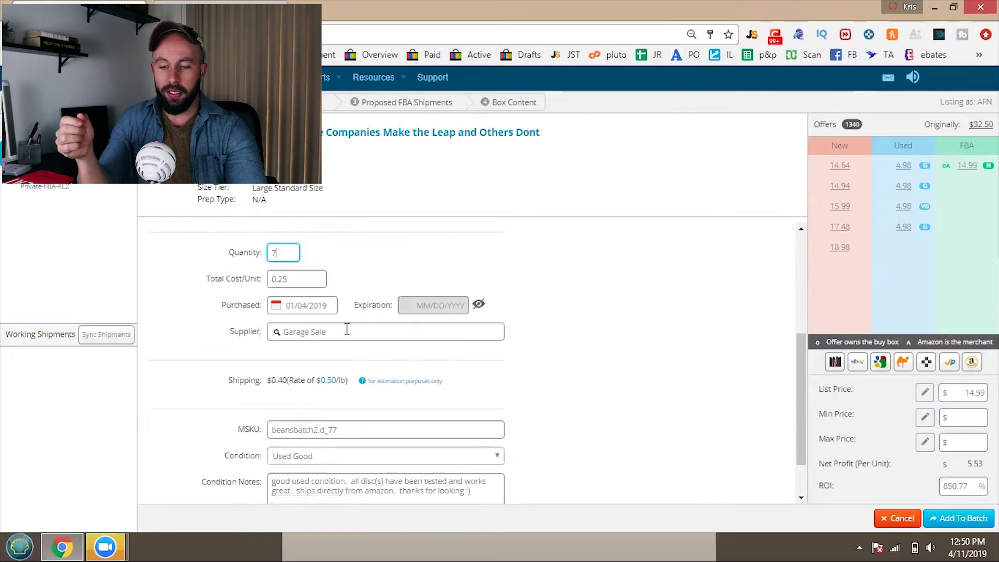
pyautogui.moveTo(360, 430); pyautogui.dragTo(239, 431)
pyautogui.press('BackSpace')
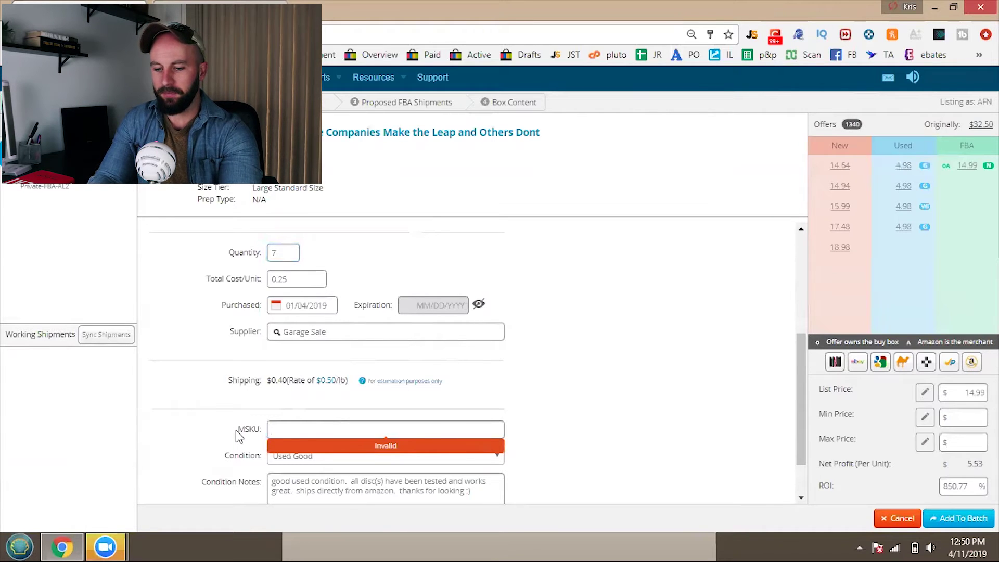
pyautogui.write('garagesales_04_10_19_.25')
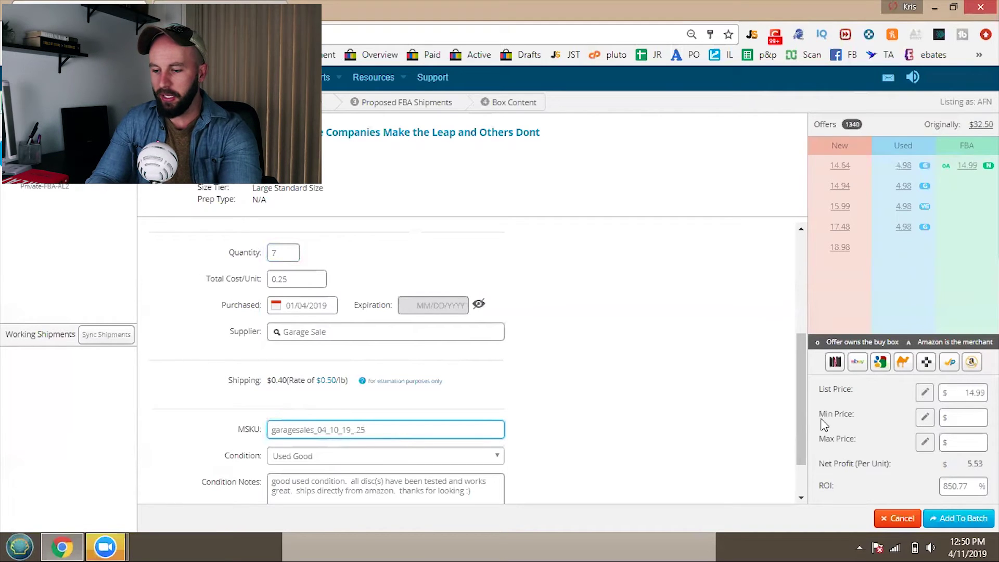
# - Review the book's condition notes, and view the default condition notes for Used Good in the InventoryLab settings
pyautogui.scroll(-1, 801, 451)
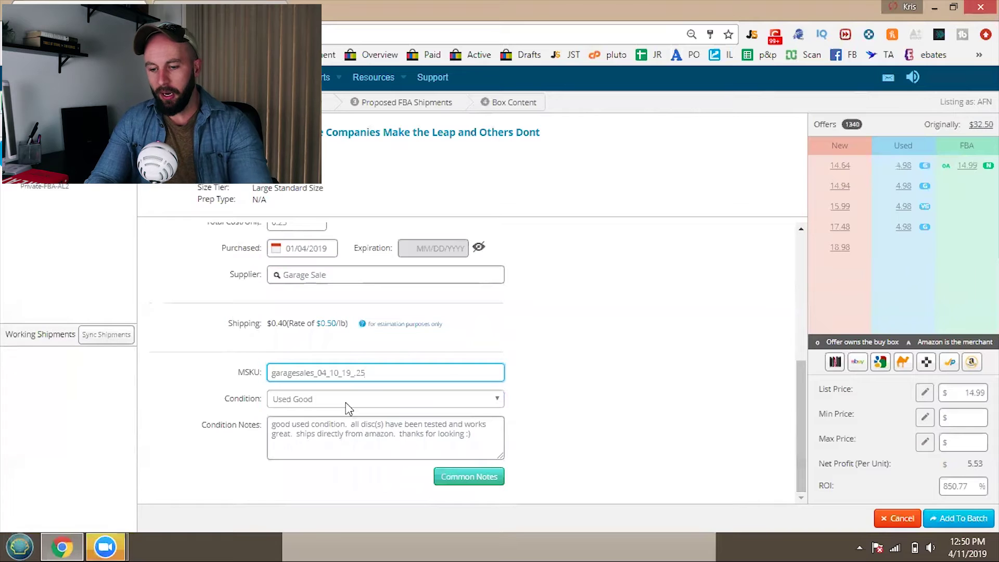
pyautogui.moveTo(485, 436); pyautogui.dragTo(281, 420)
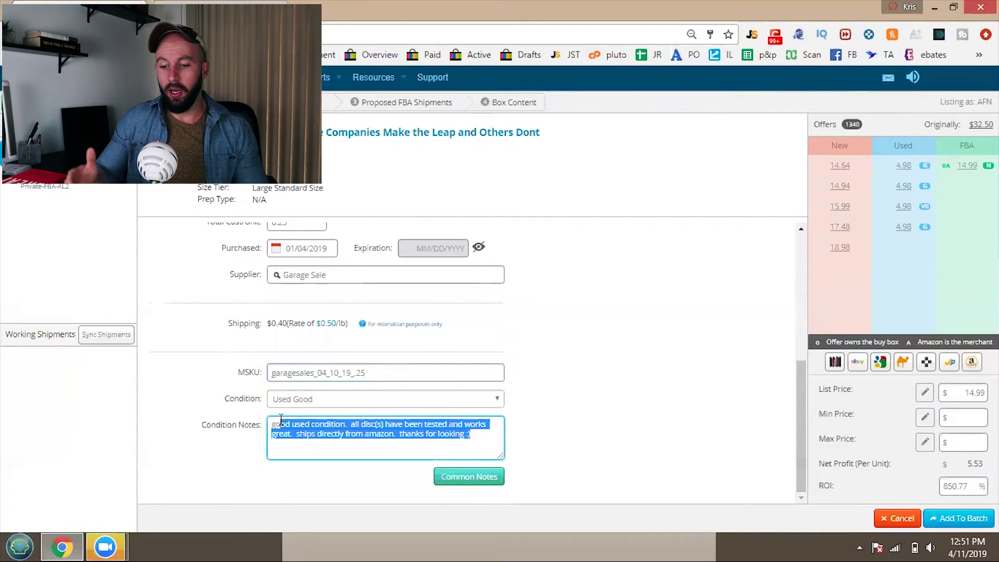
pyautogui.click(240, 2)
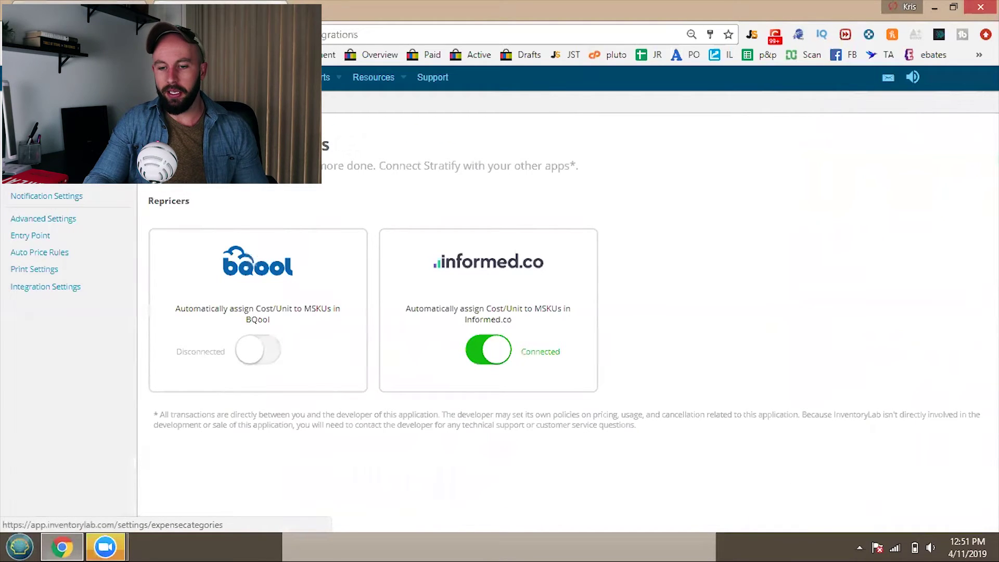
pyautogui.click(70, 187)
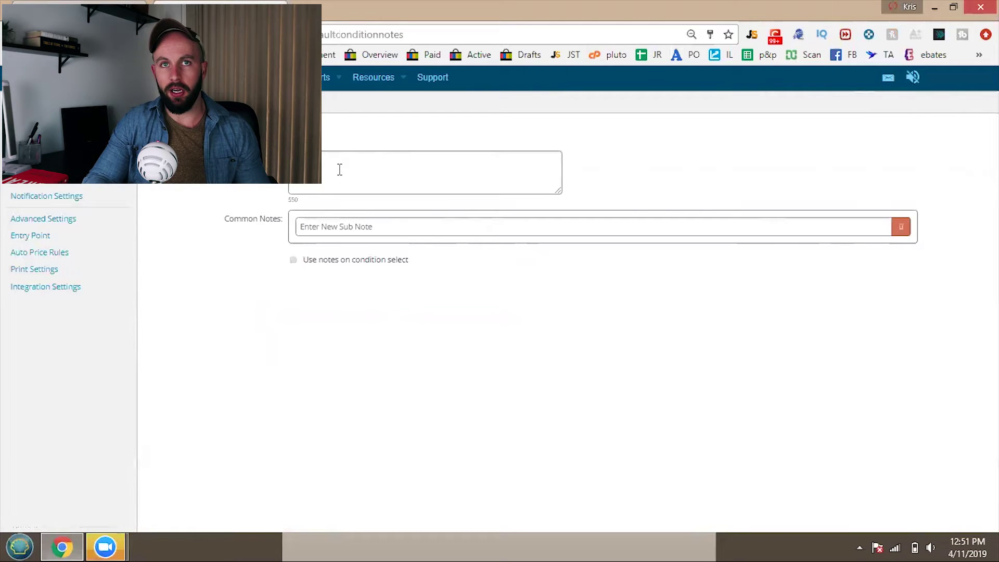
pyautogui.click(349, 134)
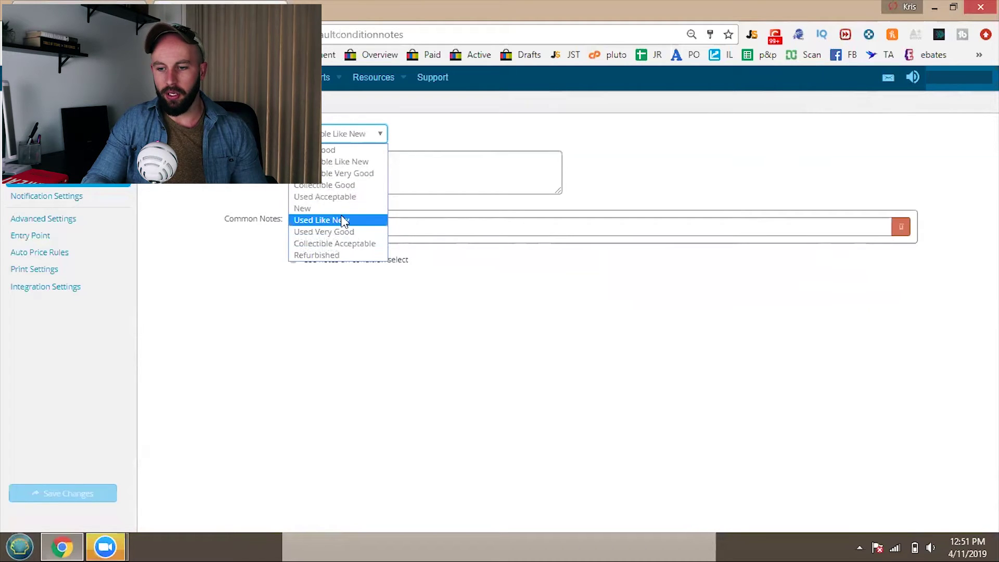
pyautogui.click(345, 152)
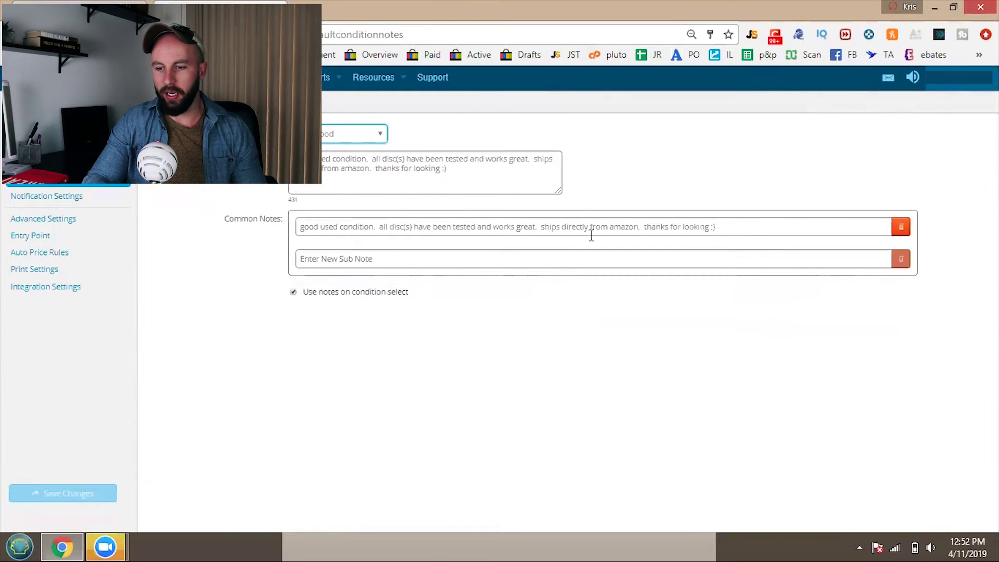
pyautogui.click(509, 174)
pyautogui.write('lk')
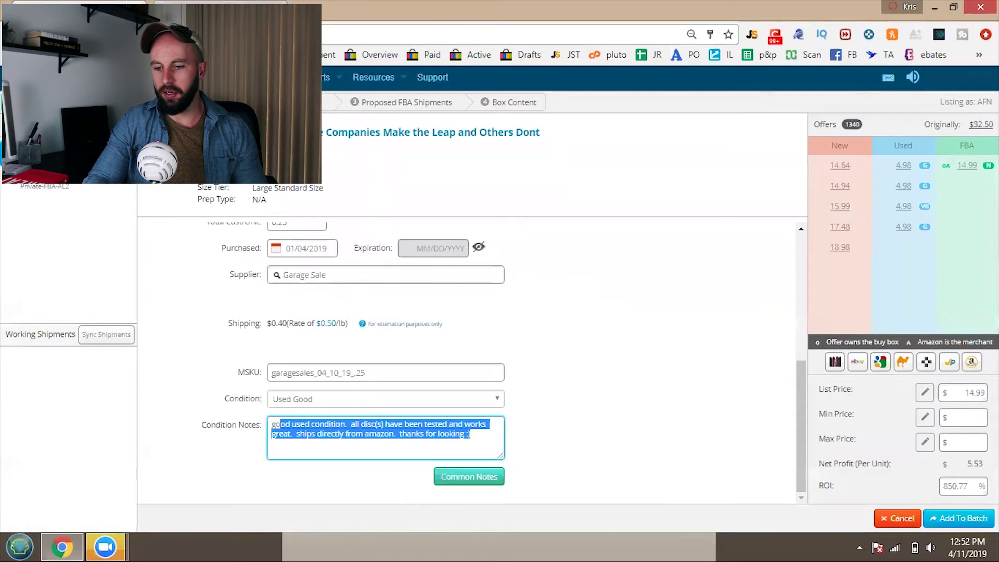
# - Return to the book's listing and review its condition options, keeping Used Good selected
pyautogui.click(458, 378)
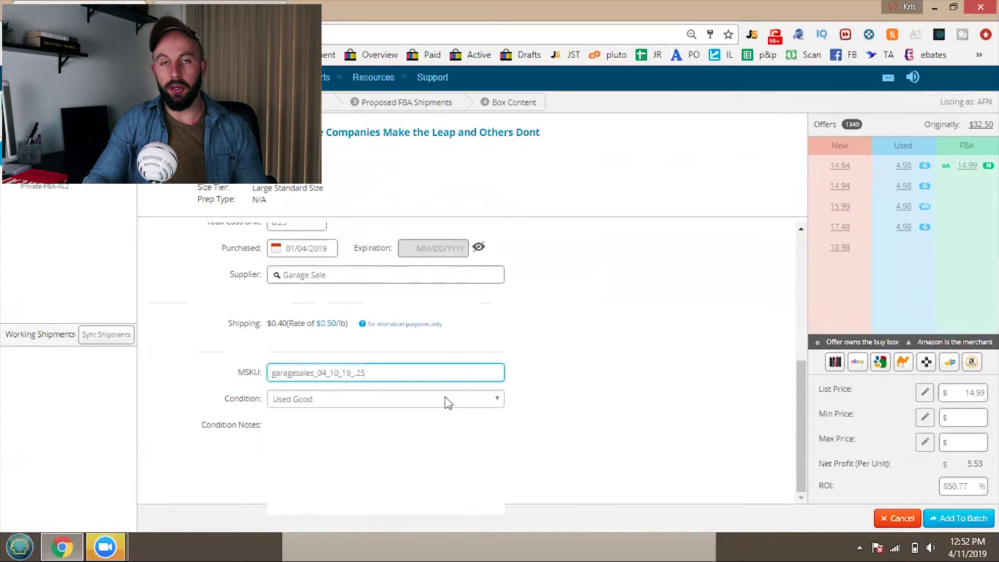
pyautogui.click(445, 397)
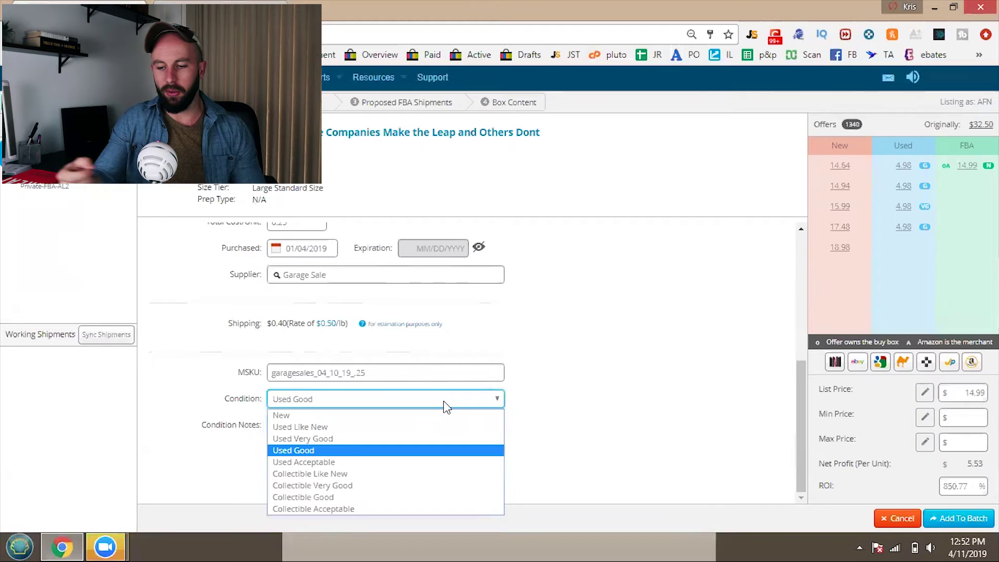
pyautogui.click(558, 380)
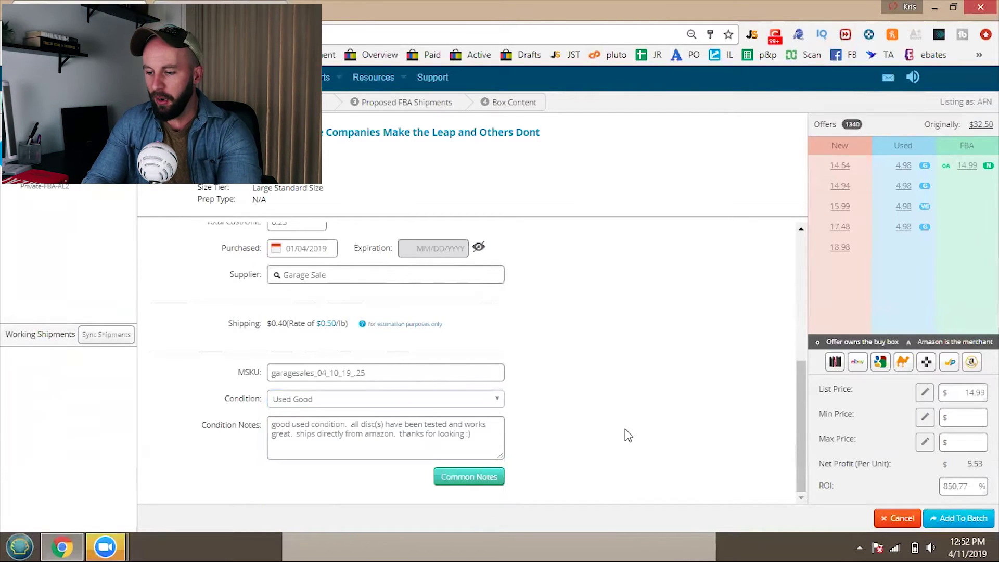
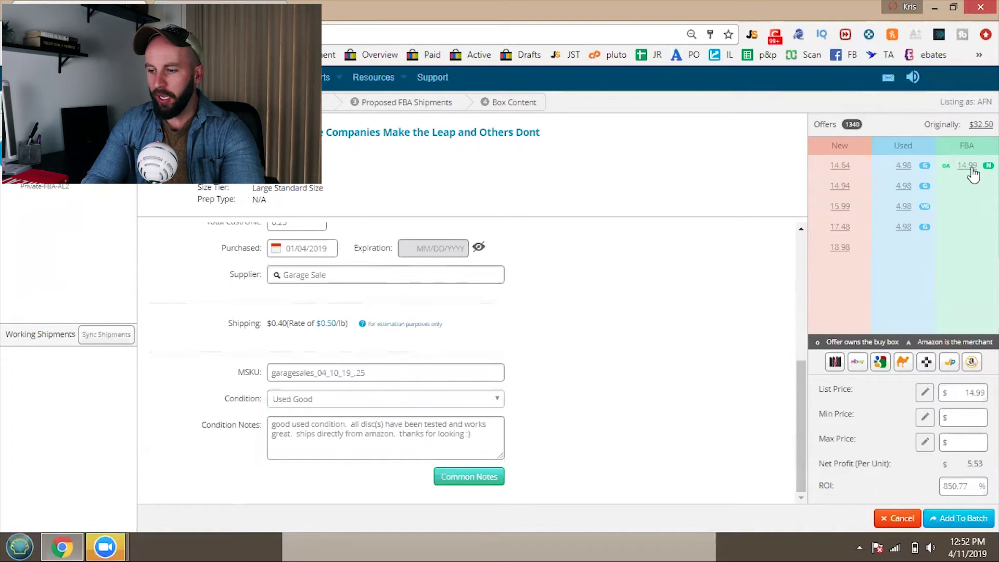
# - Check the book's Prime offers on Amazon against its 14.99 FBA offer, and return to the listing form
pyautogui.click(967, 399)
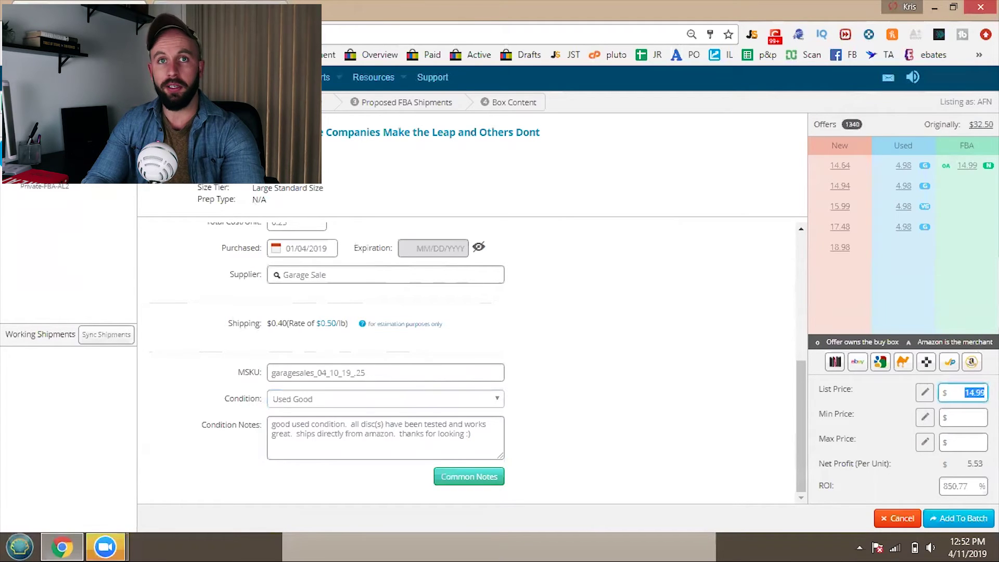
pyautogui.click(970, 168)
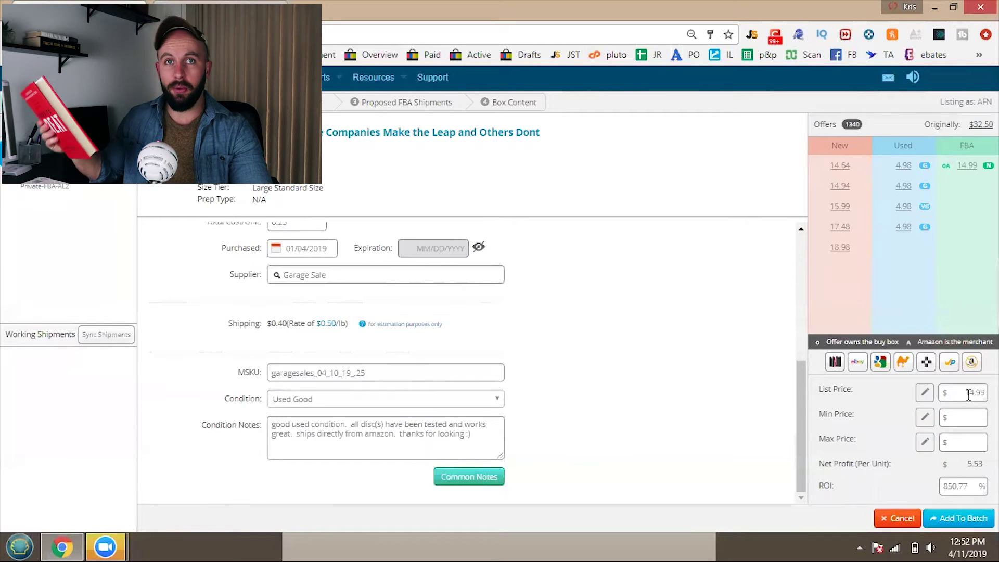
pyautogui.rightClick(950, 360)
pyautogui.click(909, 369)
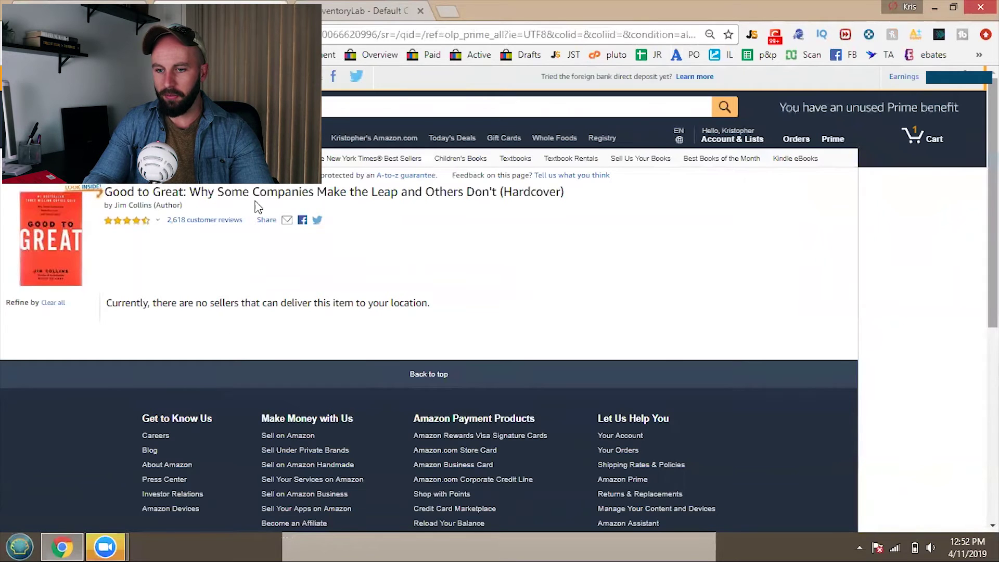
pyautogui.click(89, 2)
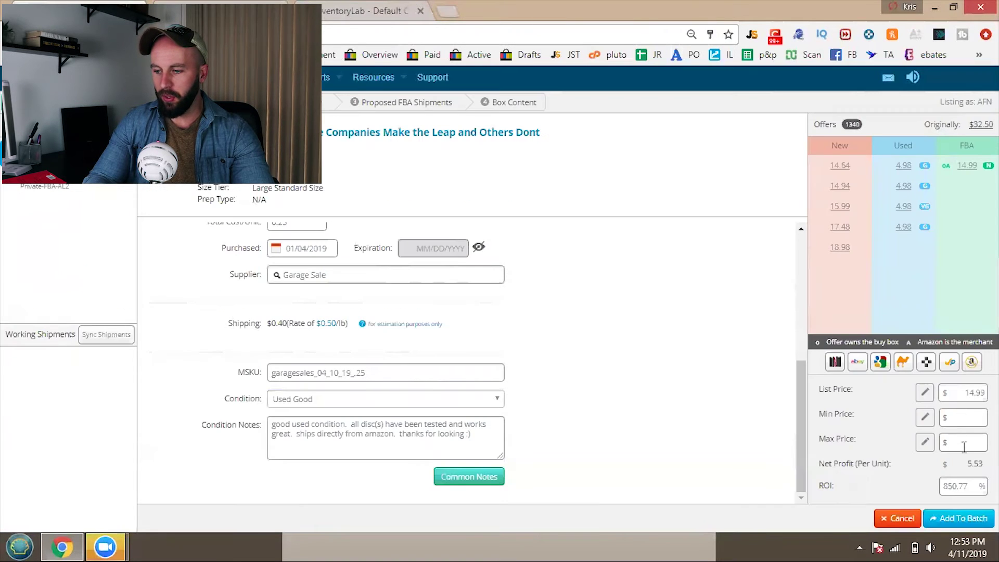
# - Set the book's list price to 9.99 and review the other listing details
pyautogui.write('8.99')
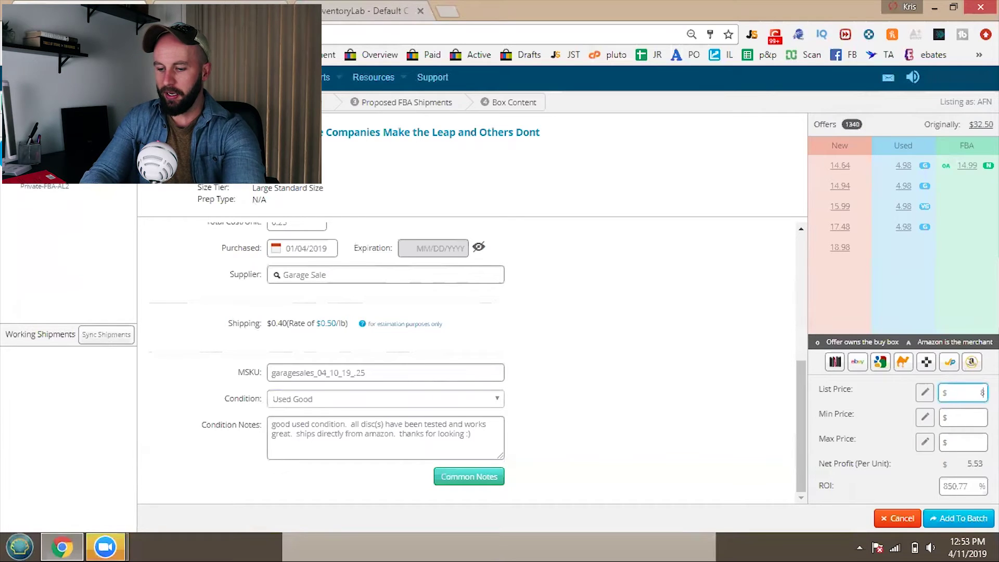
pyautogui.press('BackSpace')
pyautogui.write('9.99')
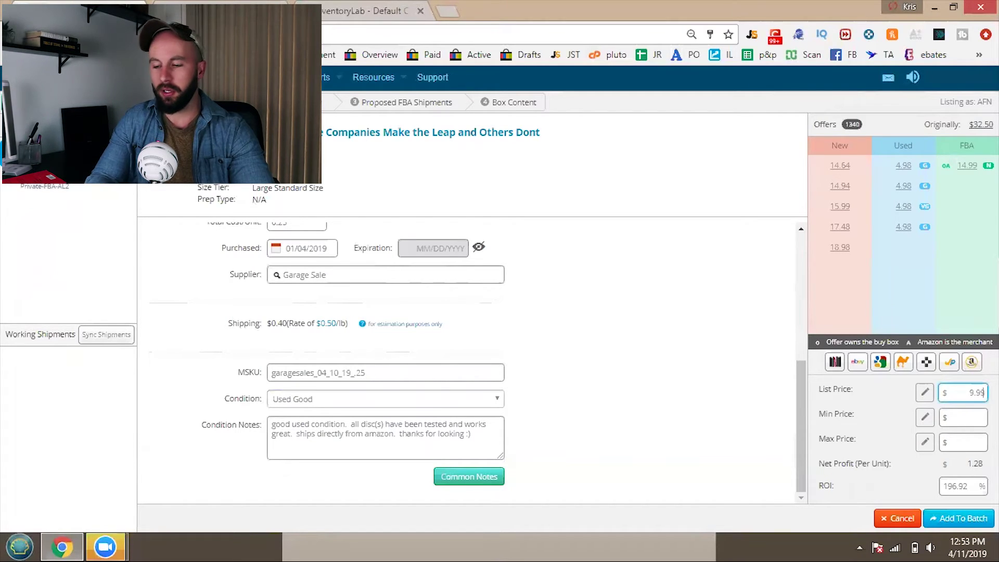
pyautogui.scroll(3, 801, 363)
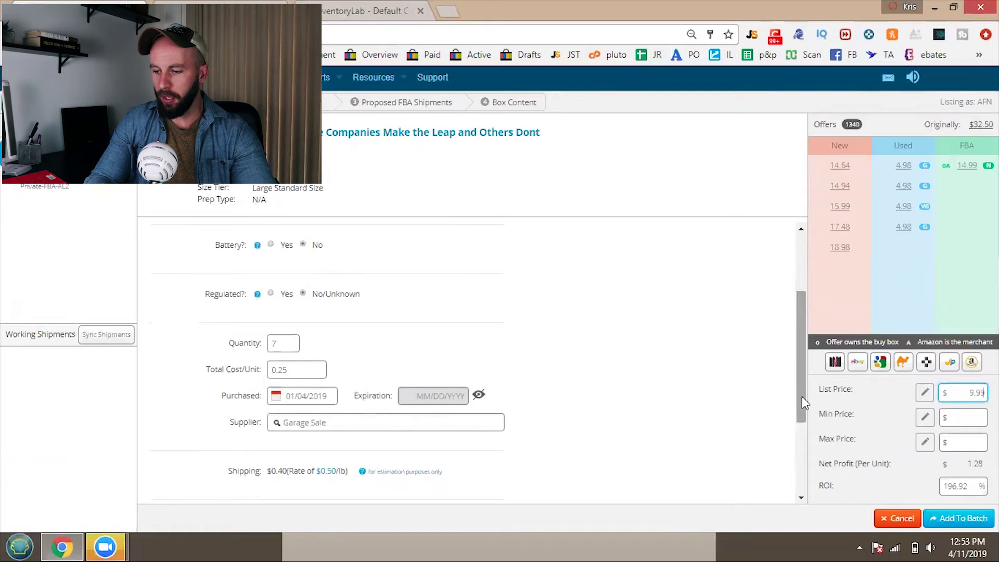
pyautogui.scroll(-3, 807, 451)
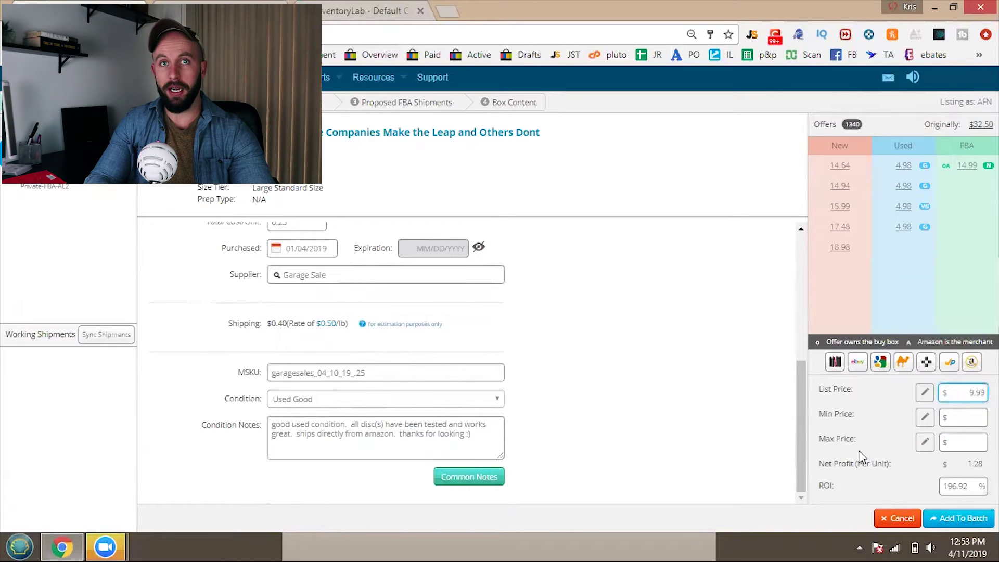
# - Save the changed default condition notes in the settings and open Integration Settings to view the repricer connections
pyautogui.click(963, 418)
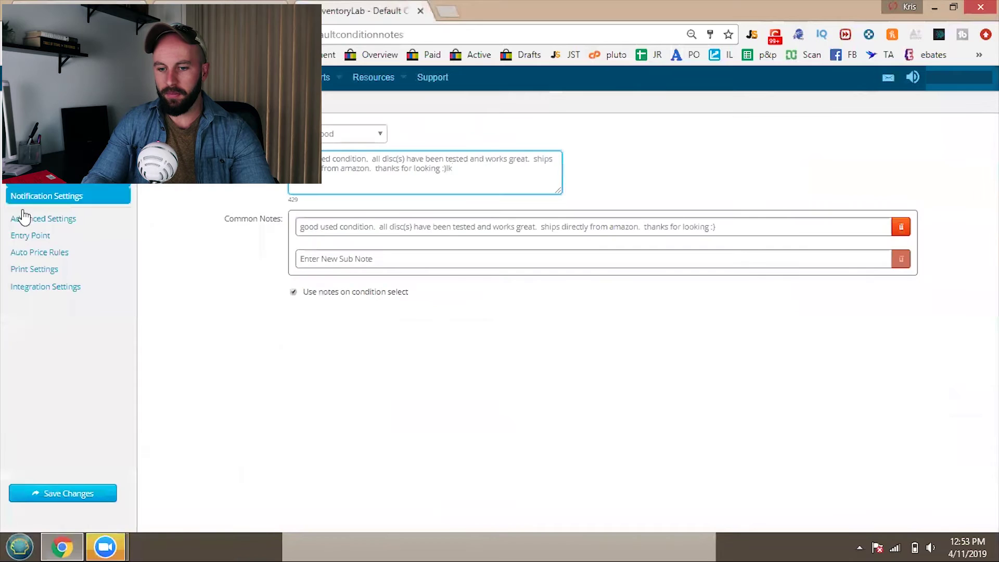
pyautogui.click(58, 295)
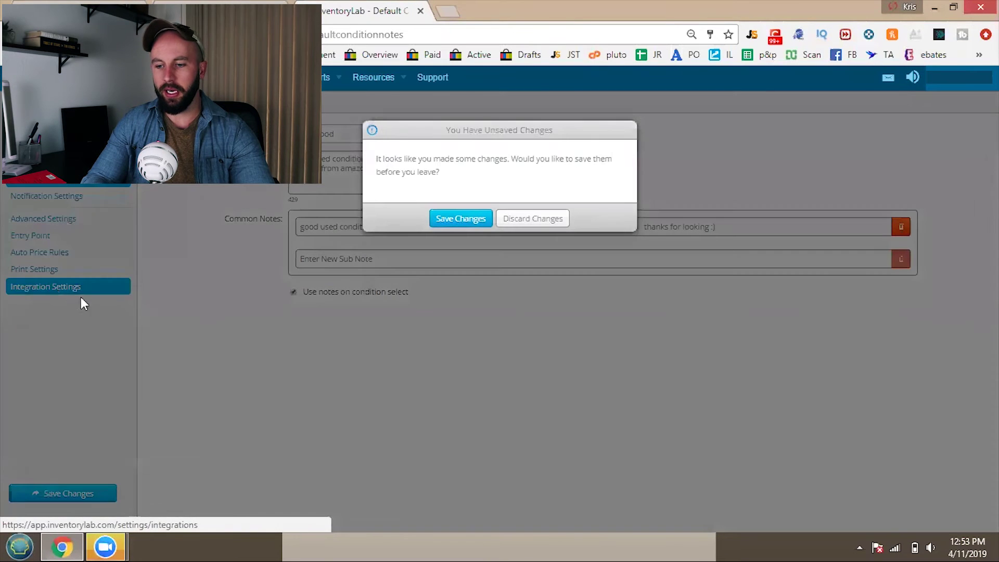
pyautogui.click(452, 219)
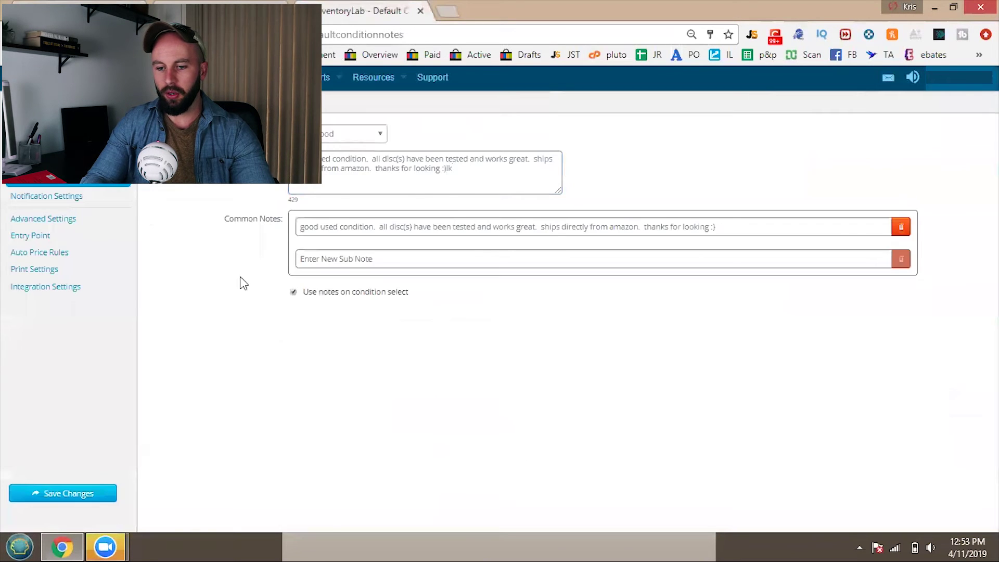
pyautogui.click(92, 295)
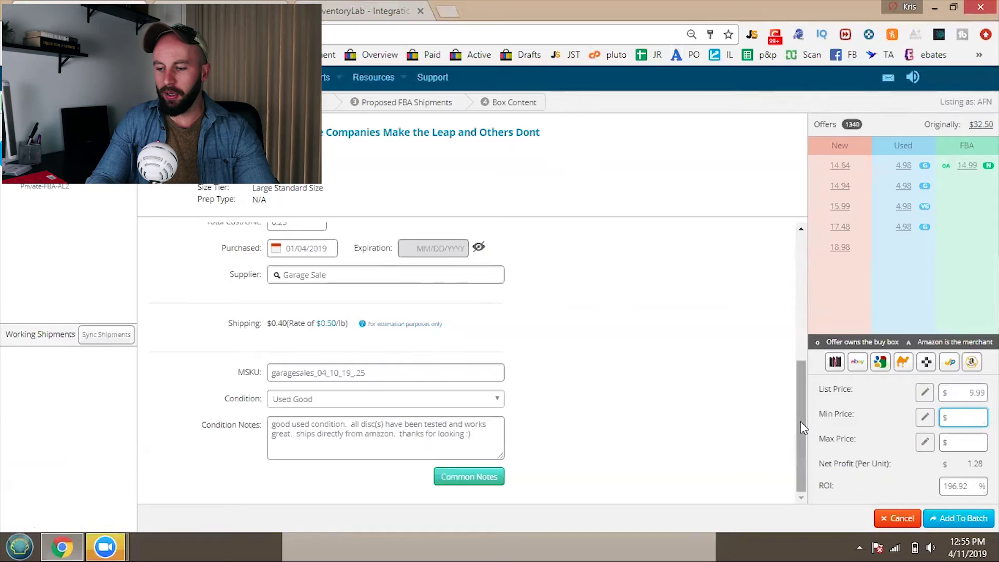
pyautogui.click(343, 8)
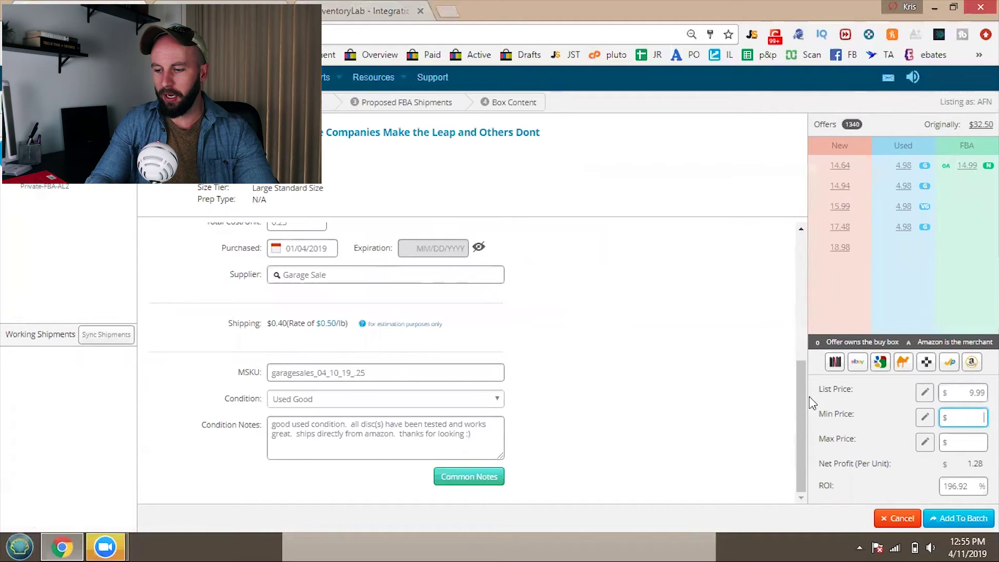
# - Check the completed listing details for Good to Great and add the book to the batch
pyautogui.scroll(1, 797, 399)
pyautogui.scroll(-1, 801, 388)
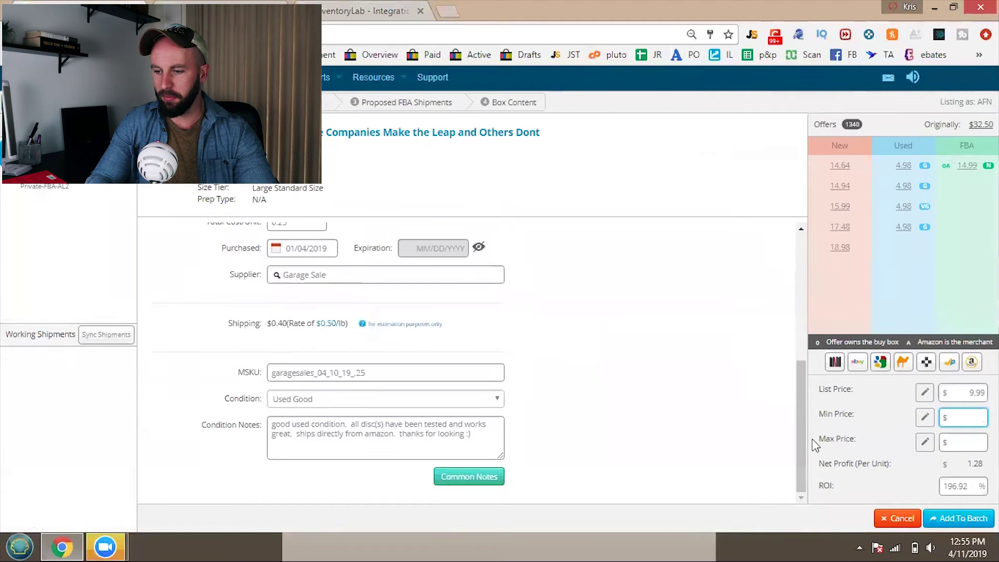
pyautogui.click(945, 521)
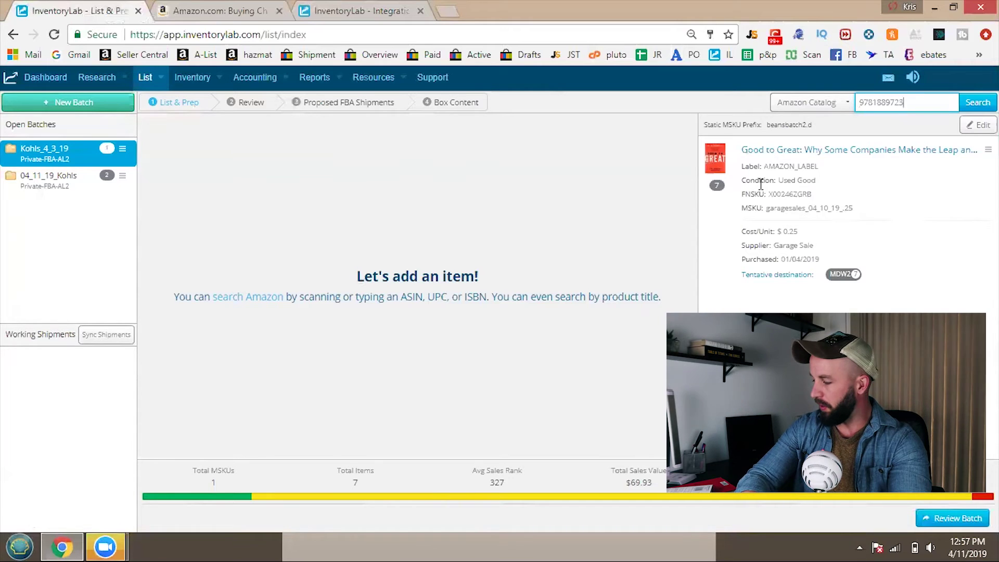
# - Search the Amazon catalog for The 10 Critical Laws of Relationship by its ISBN and select the 11.08 FBA offer
pyautogui.press('Return')
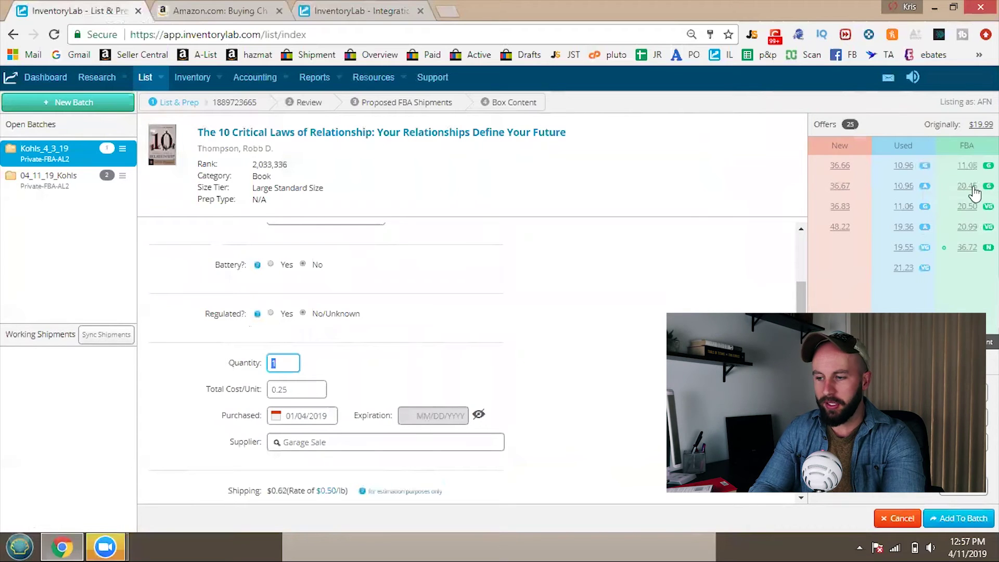
pyautogui.click(969, 166)
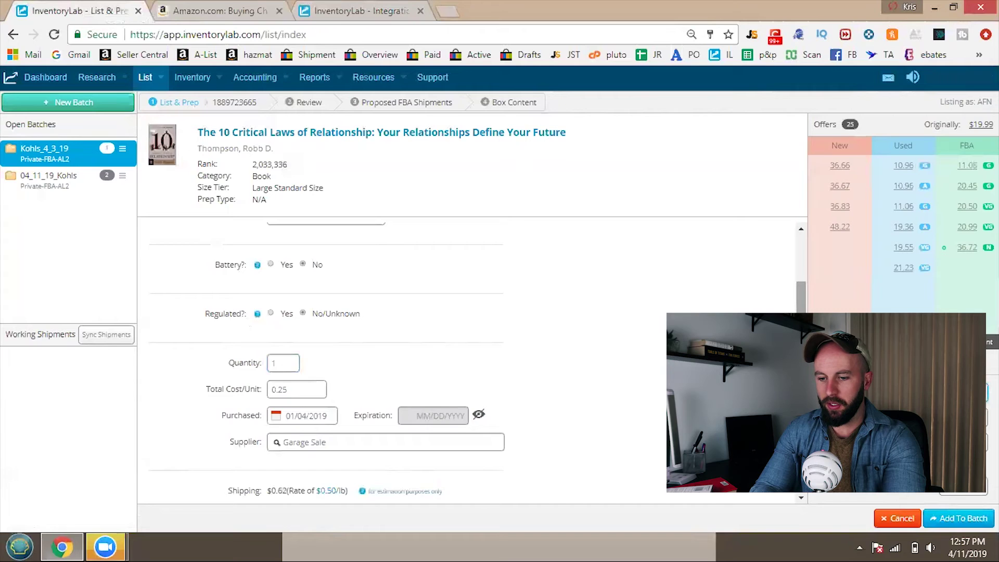
# - Set the second book's quantity to 10 and its total cost per unit to .5
pyautogui.scroll(2, 815, 281)
pyautogui.scroll(-3, 299, 314)
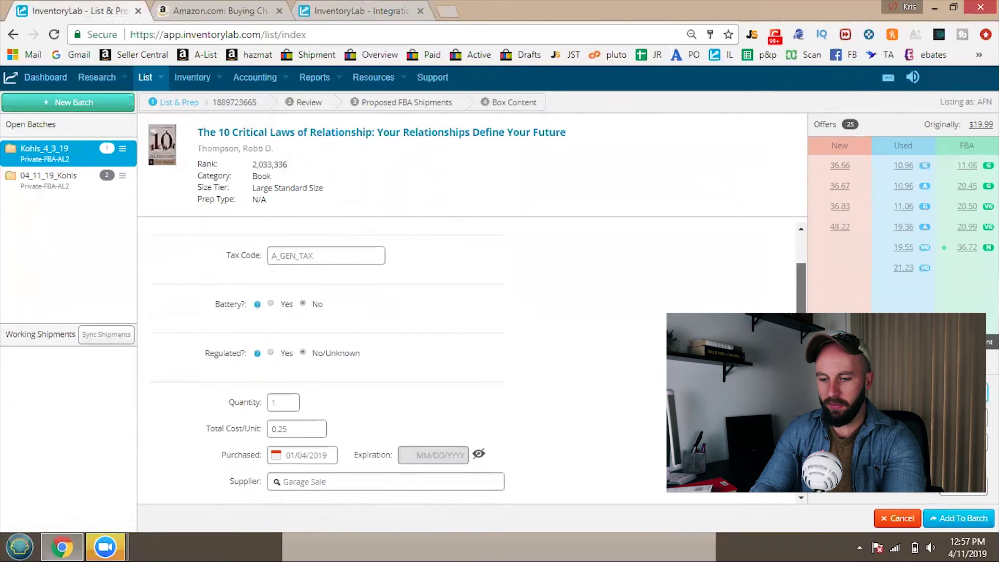
pyautogui.click(299, 314)
pyautogui.write('10')
pyautogui.click(289, 337)
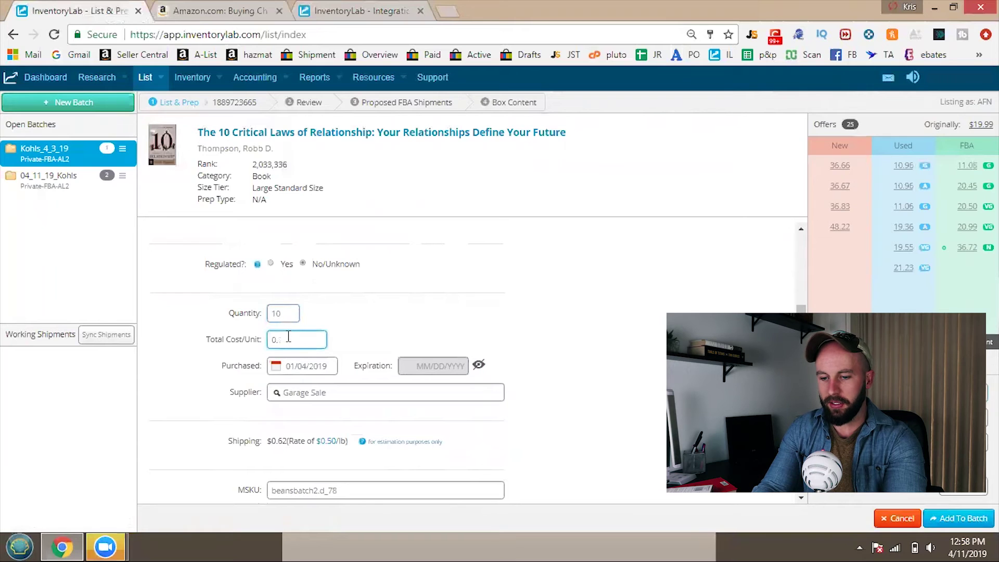
pyautogui.write('.5')
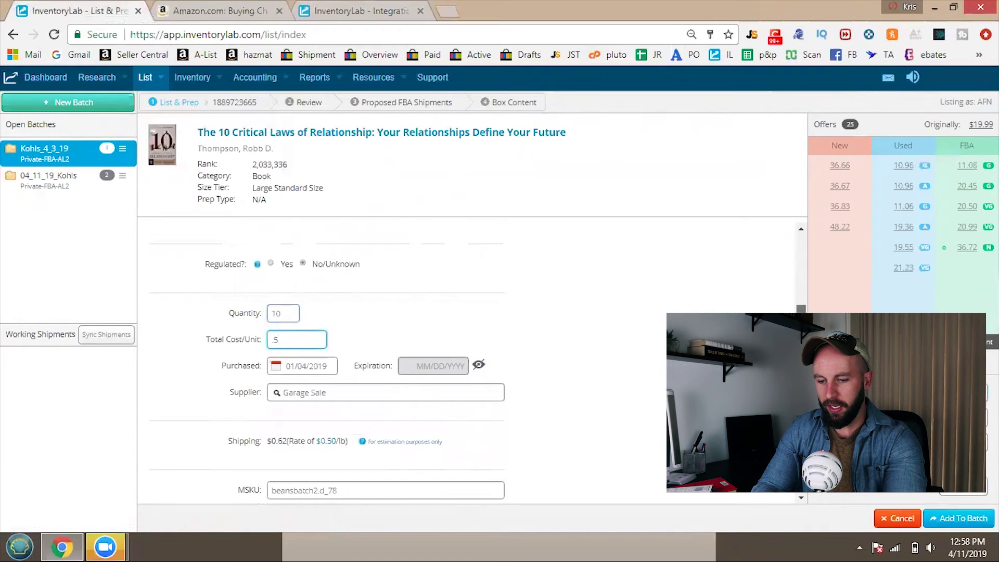
# - Replace the second book's MSKU with garagesale_4_10_19_.50
pyautogui.scroll(-2, 323, 362)
pyautogui.moveTo(338, 367); pyautogui.dragTo(208, 367)
pyautogui.write('garagesale_')
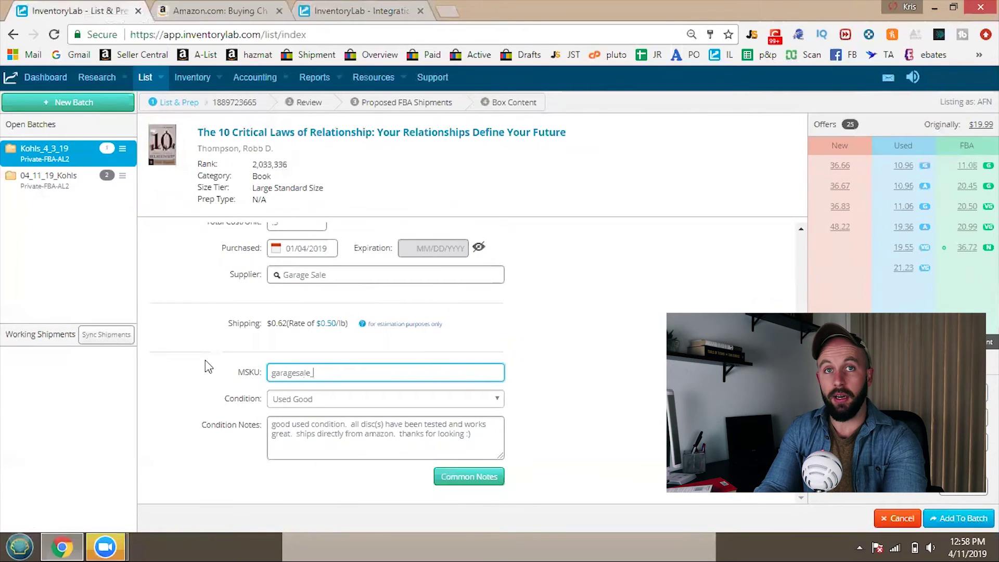
pyautogui.write('4')
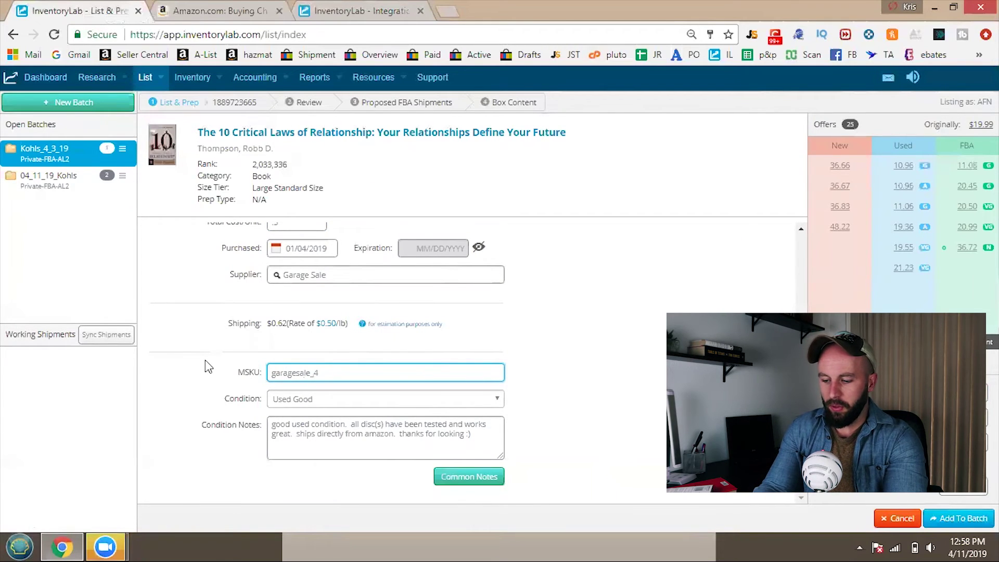
pyautogui.write('_10_19_50')
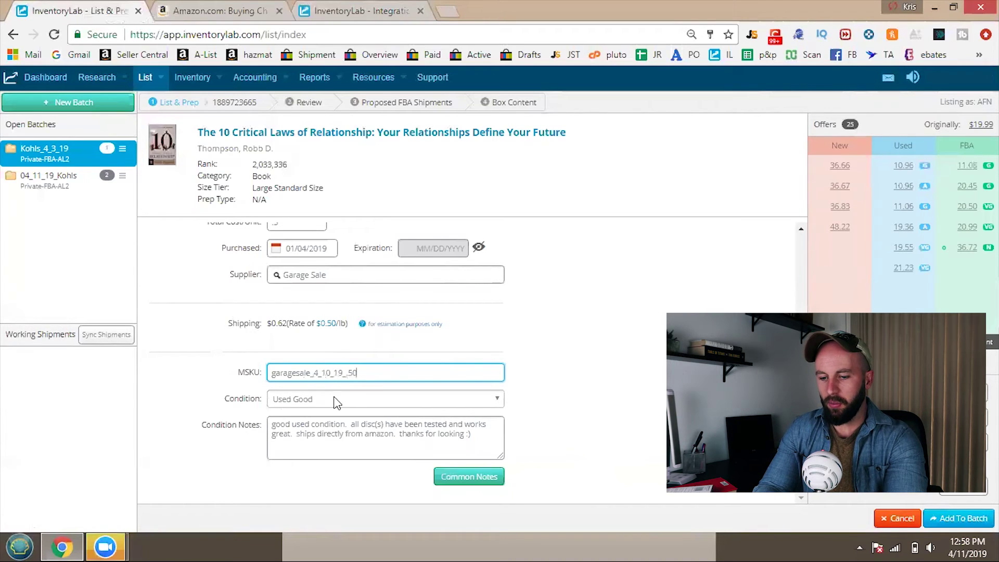
# - Set the condition to Used Very Good with blank condition notes and a list price of 15, and add the book to the batch
pyautogui.click(336, 402)
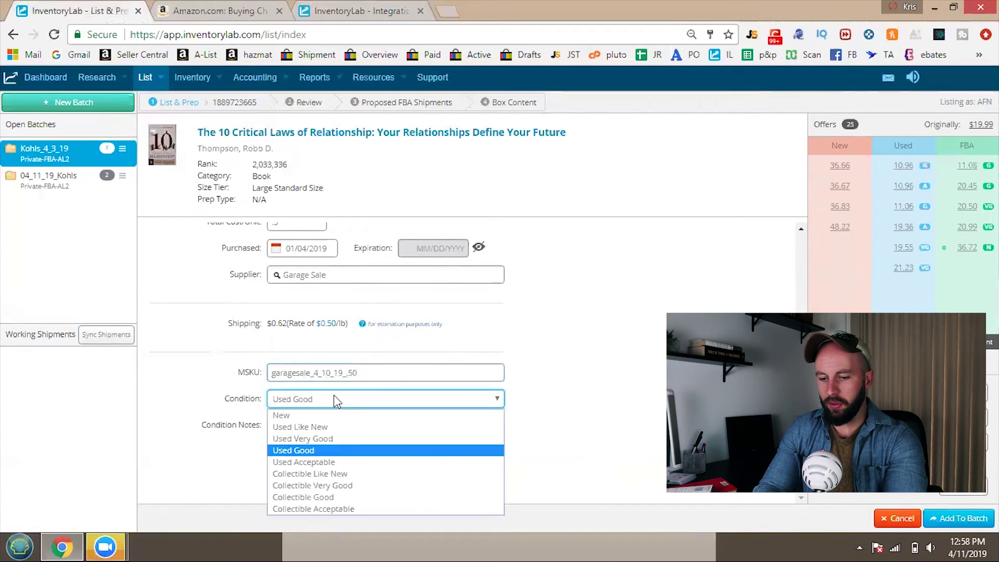
pyautogui.click(321, 438)
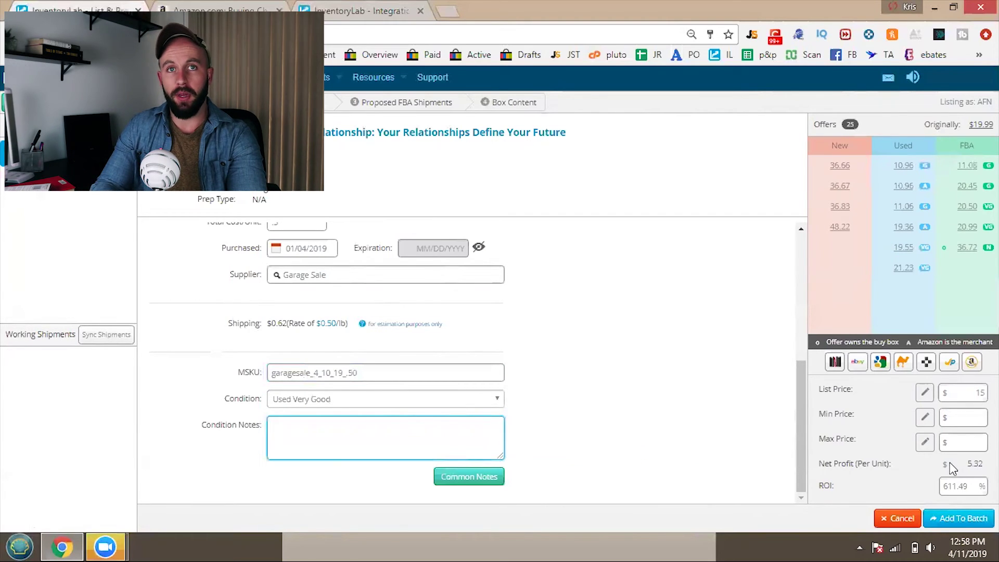
pyautogui.click(950, 521)
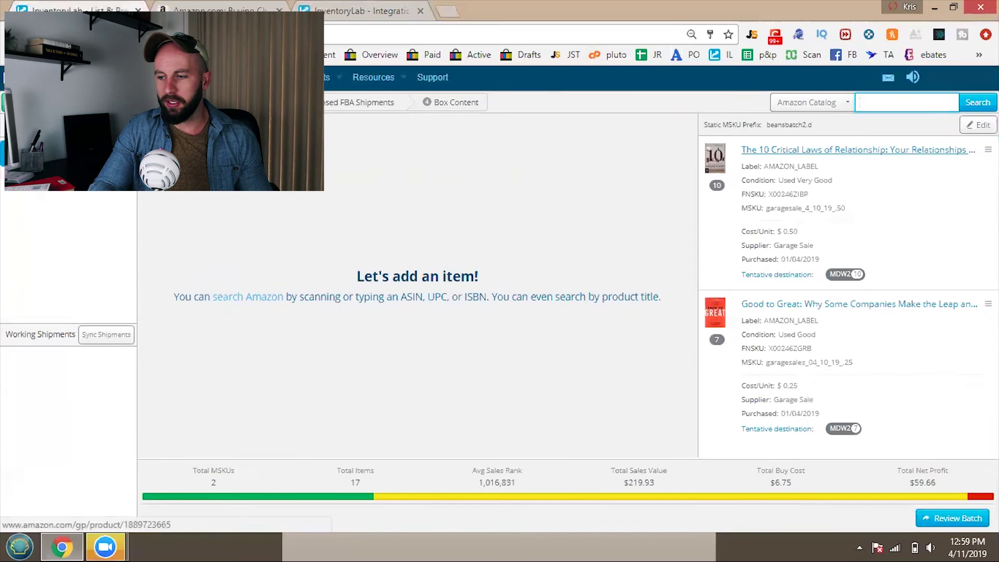
# - Reopen The 10 Critical Laws of Relationship from the batch for editing and enable its expiration date field
pyautogui.click(989, 149)
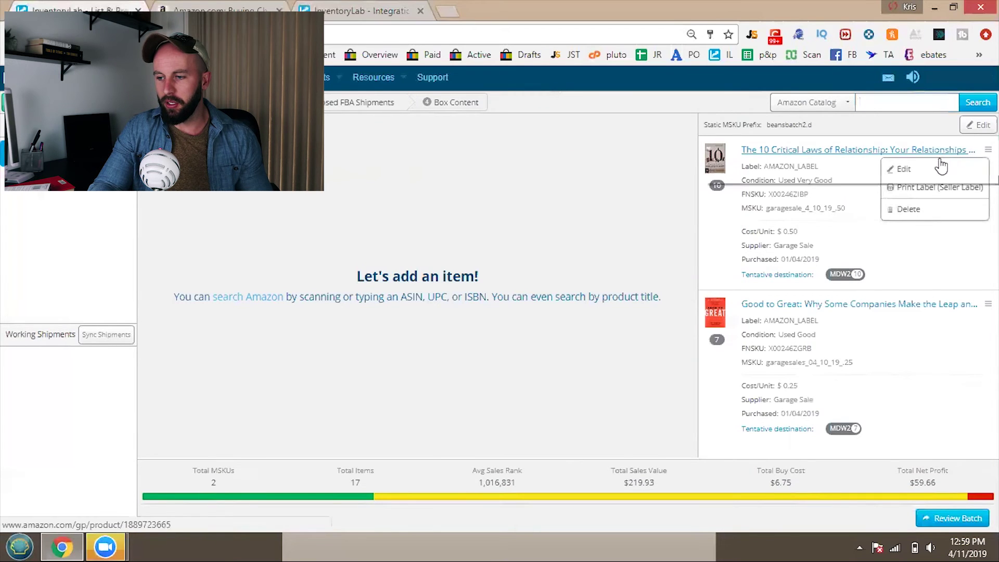
pyautogui.click(905, 169)
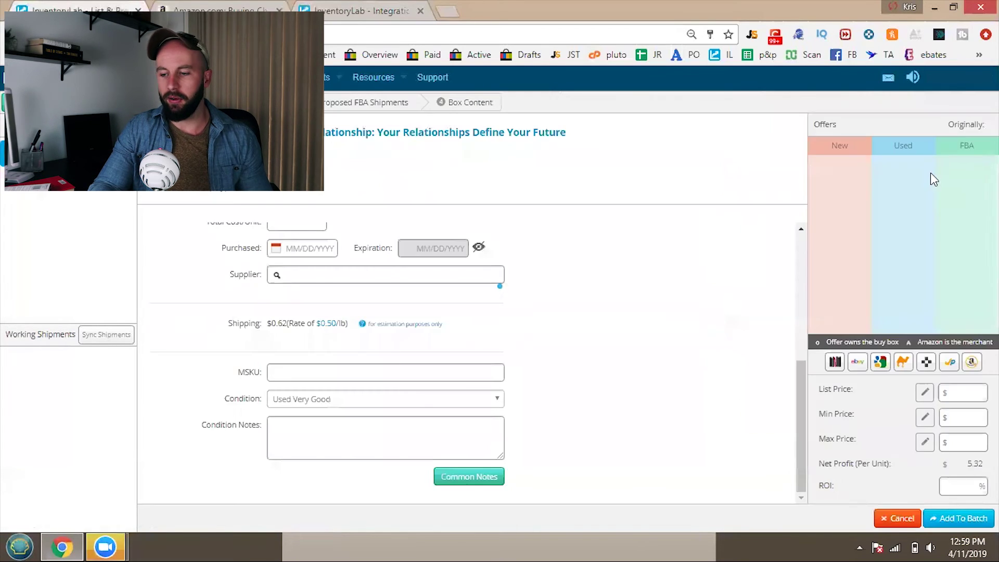
pyautogui.moveTo(797, 301); pyautogui.dragTo(804, 395)
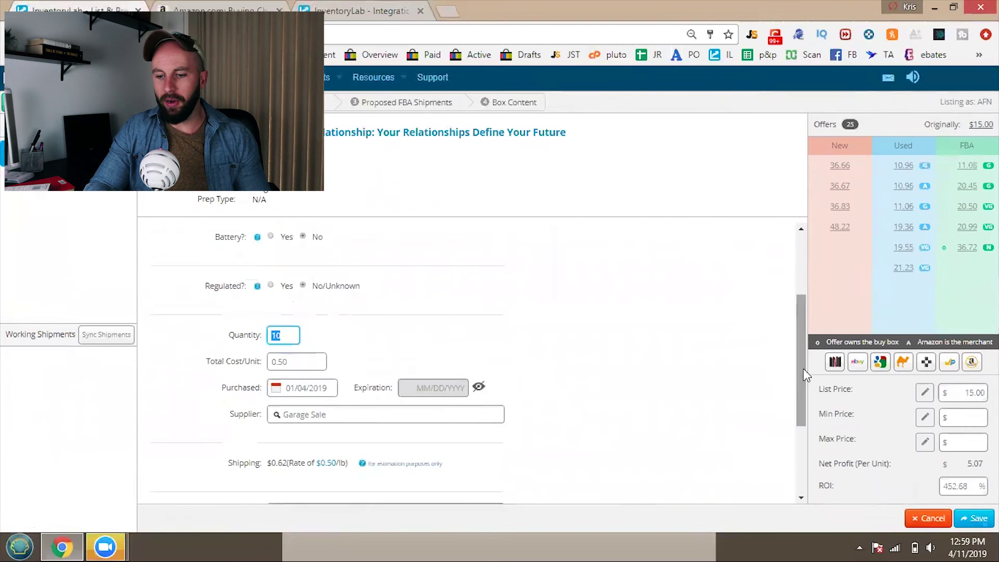
pyautogui.click(480, 388)
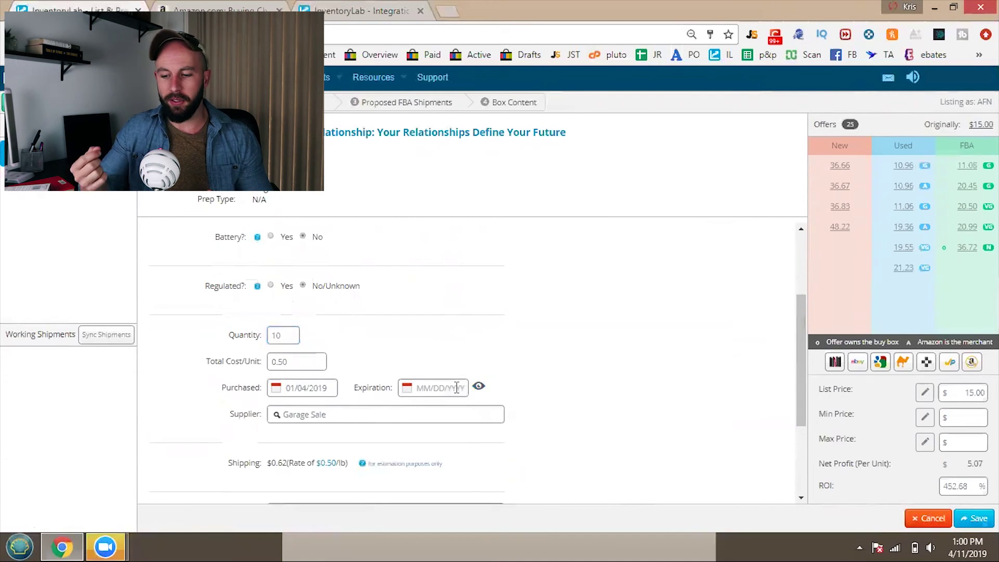
pyautogui.click(426, 389)
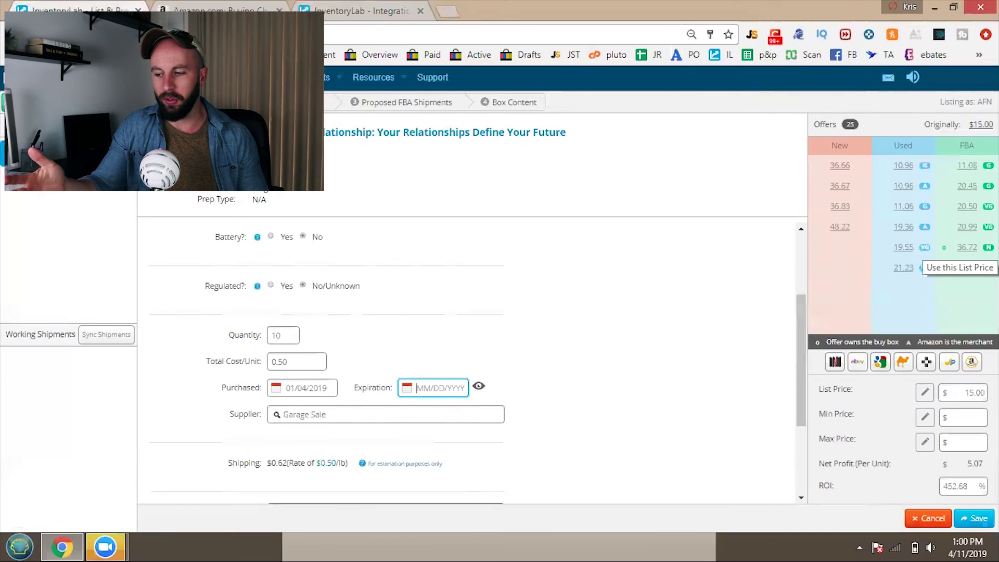
# - Set the book's list price to 99 and save the edited listing
pyautogui.doubleClick(962, 393)
pyautogui.write('99')
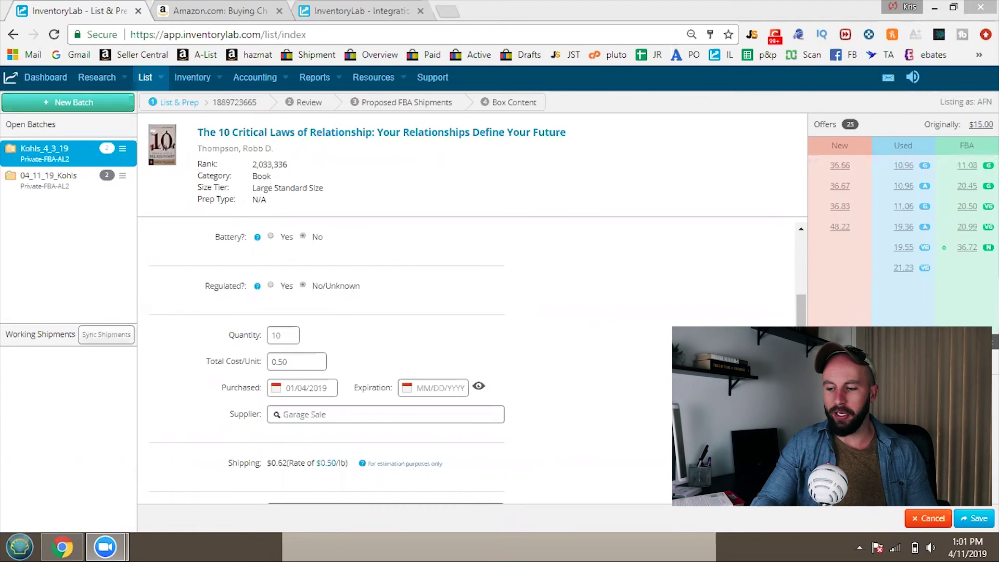
pyautogui.scroll(-3, 468, 364)
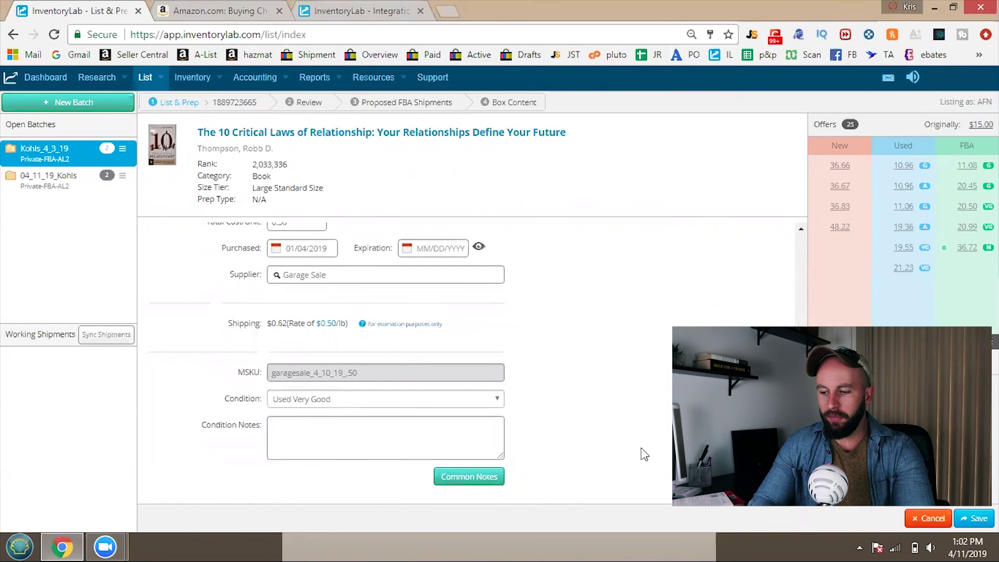
pyautogui.click(974, 519)
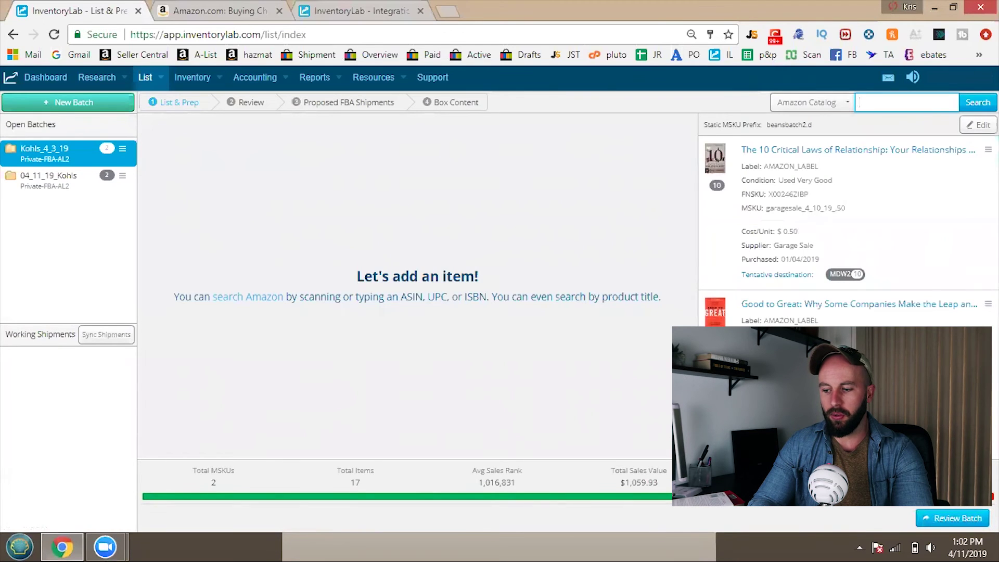
# - Review the batch and submit its product feeds with the Create FBA Shipment option turned off
pyautogui.click(937, 519)
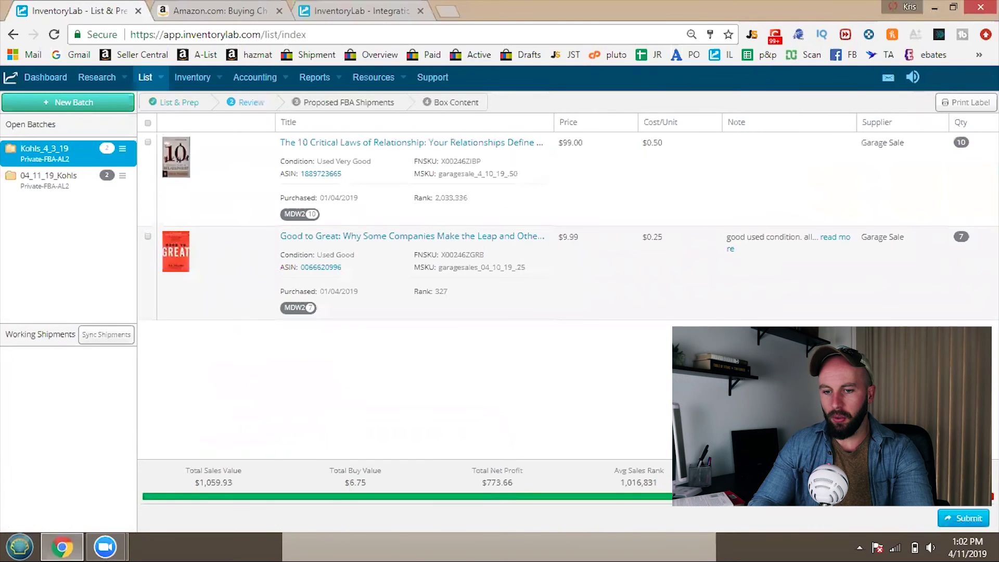
pyautogui.click(961, 517)
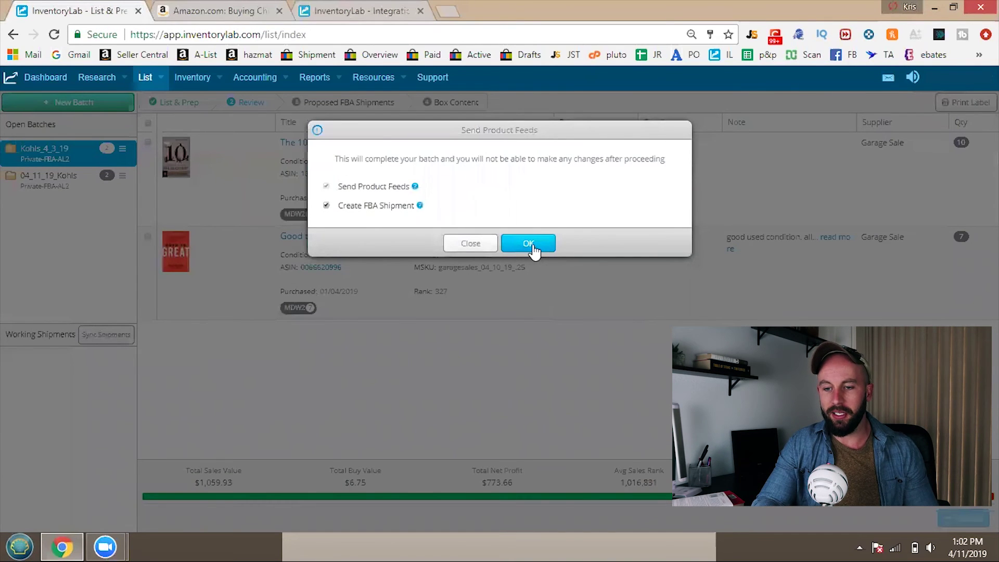
pyautogui.click(327, 205)
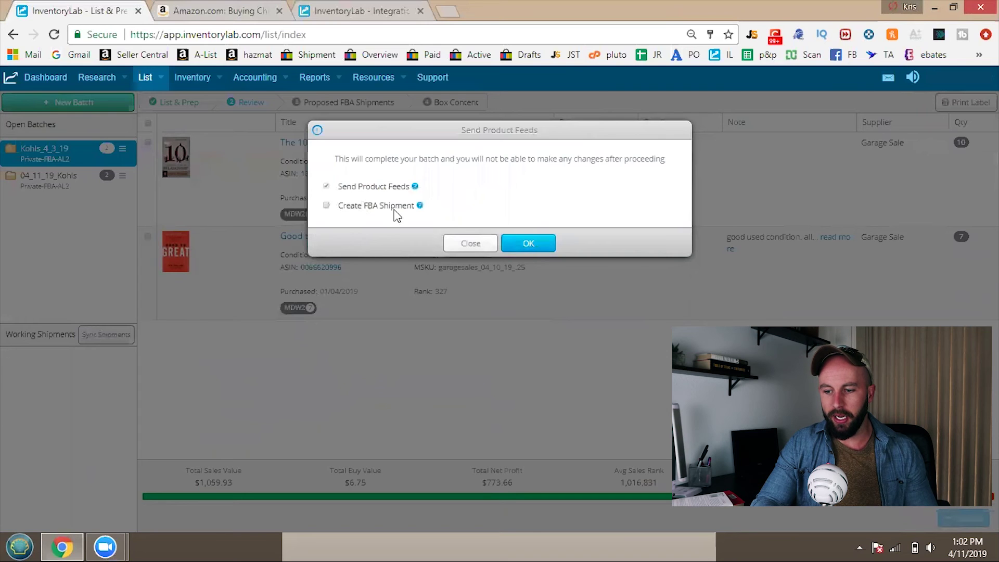
pyautogui.click(512, 242)
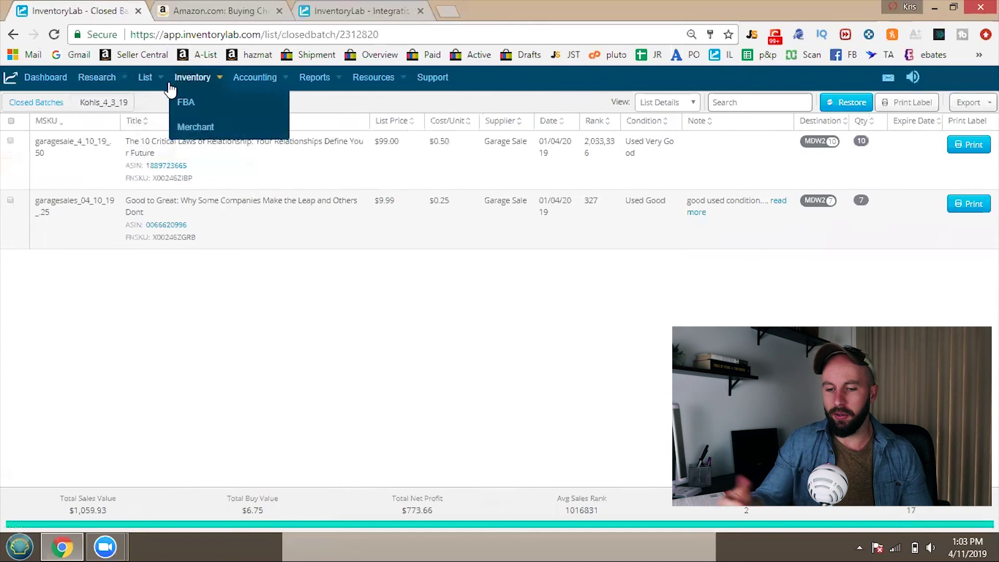
pyautogui.moveTo(161, 83)
pyautogui.moveTo(122, 82)
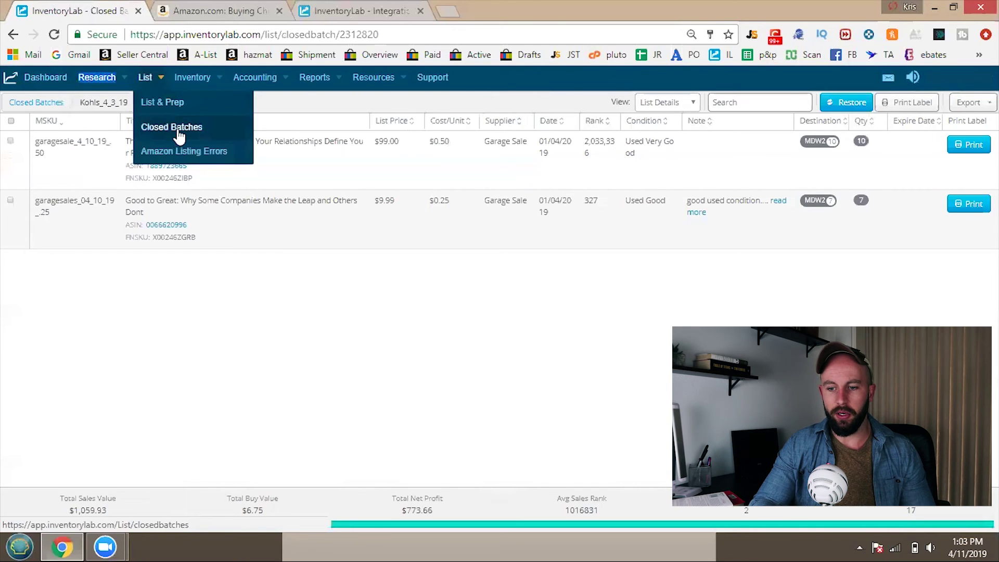
pyautogui.moveTo(216, 83)
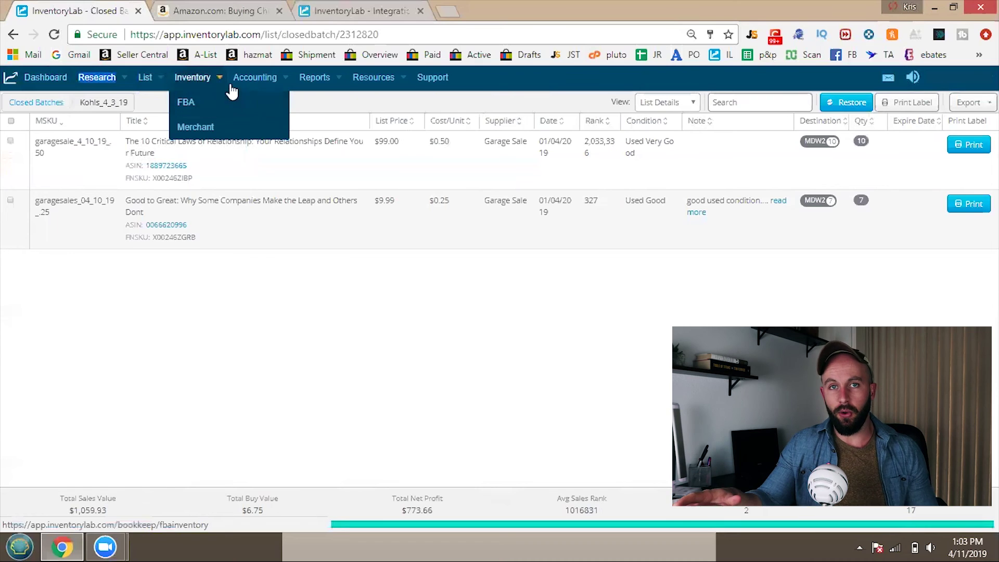
pyautogui.moveTo(250, 92)
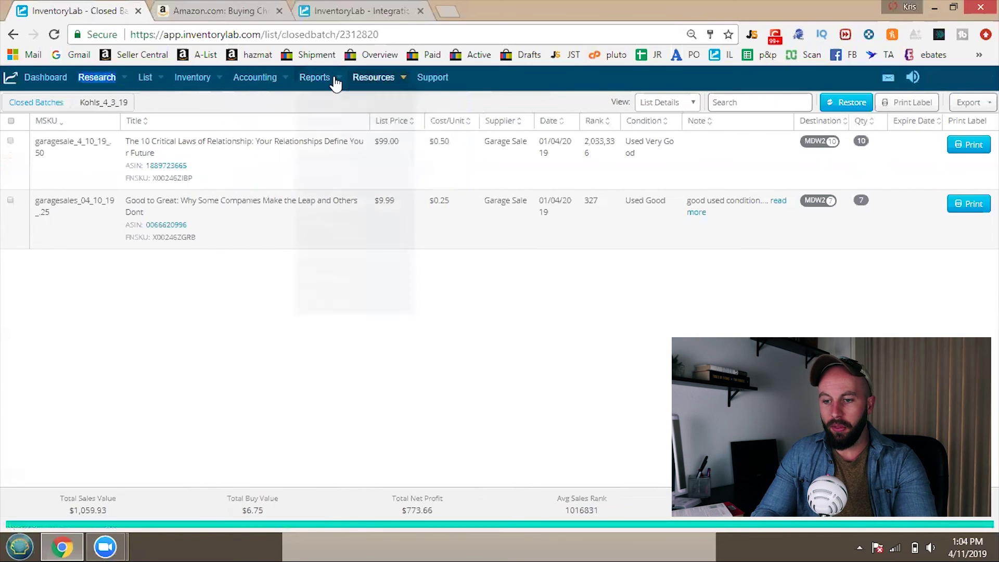
# - Open the Inventory Valuation report and look through the listed inventory items
pyautogui.moveTo(336, 84)
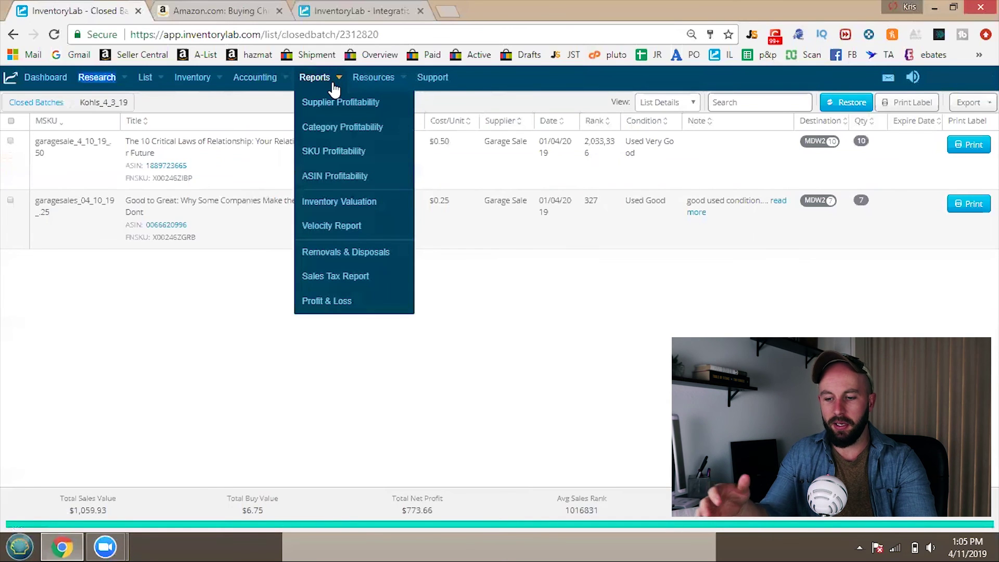
pyautogui.click(365, 205)
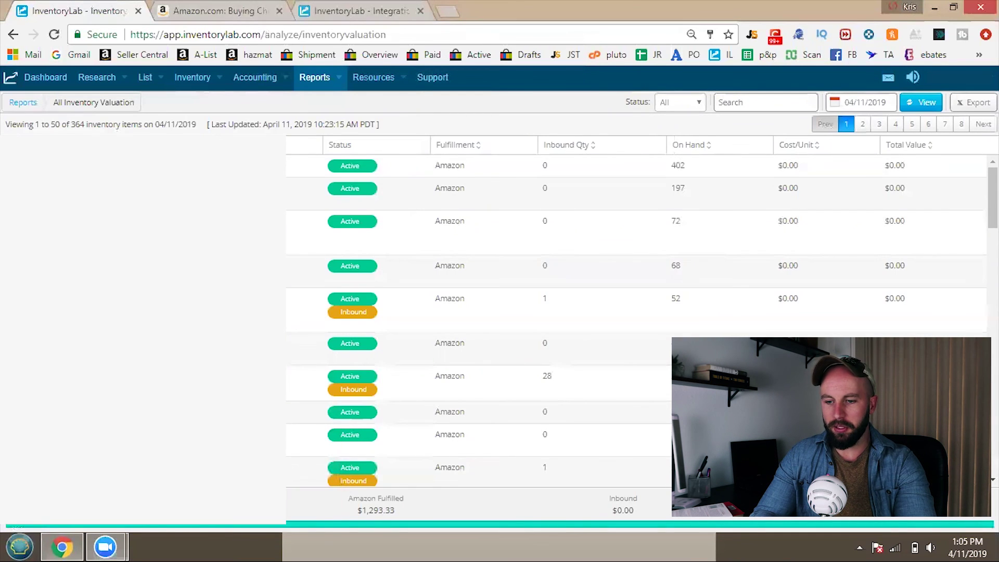
pyautogui.scroll(-4, 636, 312)
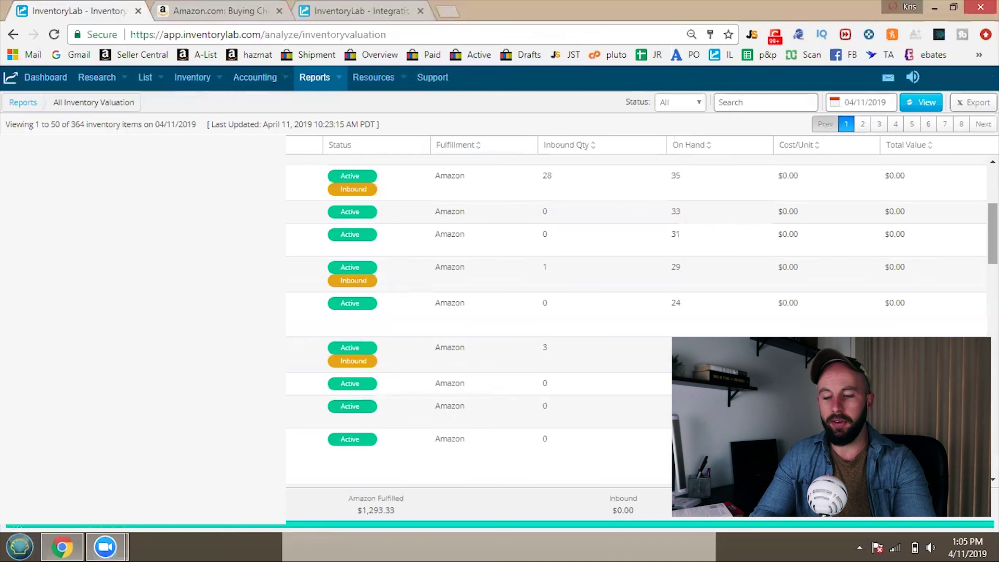
pyautogui.click(344, 80)
pyautogui.moveTo(339, 79)
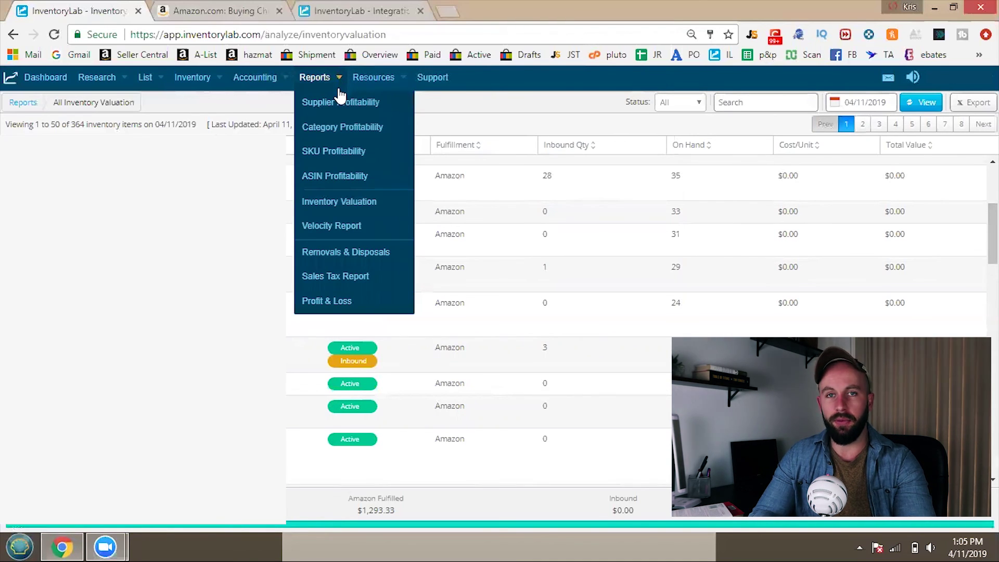
pyautogui.moveTo(408, 87)
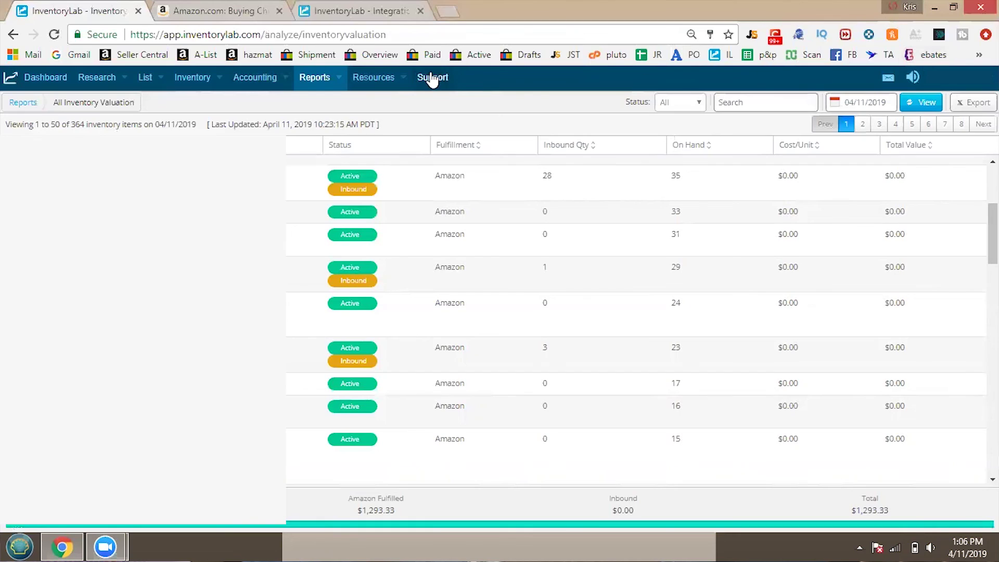
pyautogui.click(398, 86)
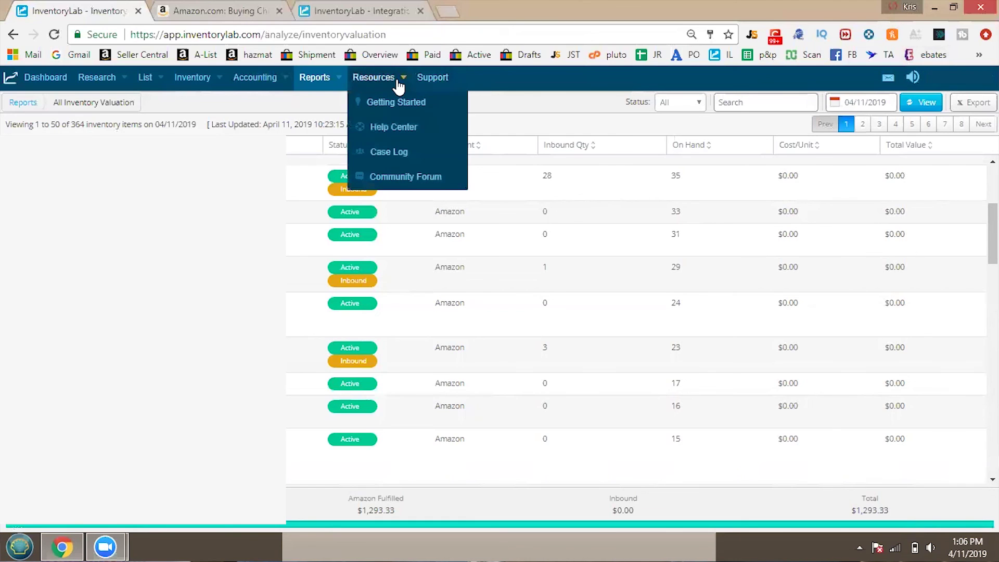